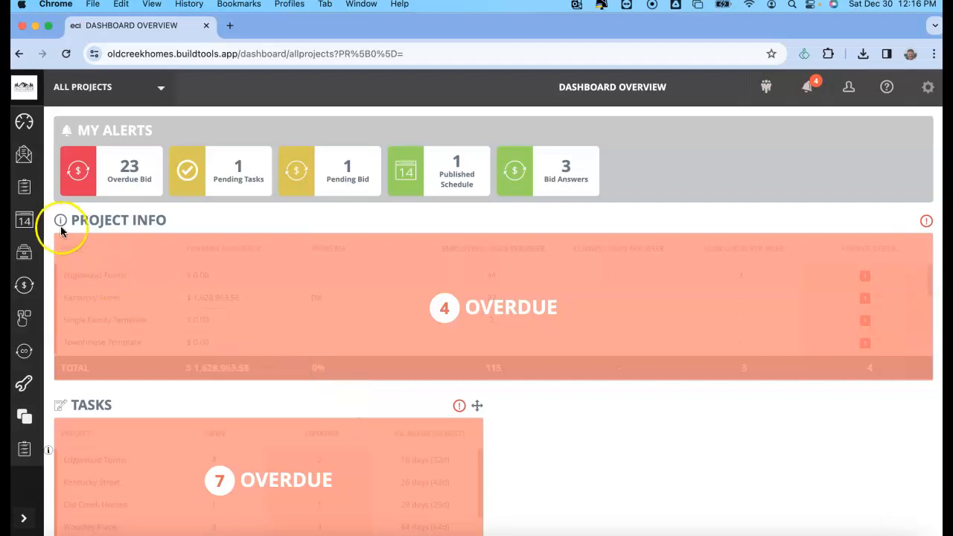
Limit the dashboard to the Edgewood Towns project from the projects under construction.
mouse_move(40, 258)
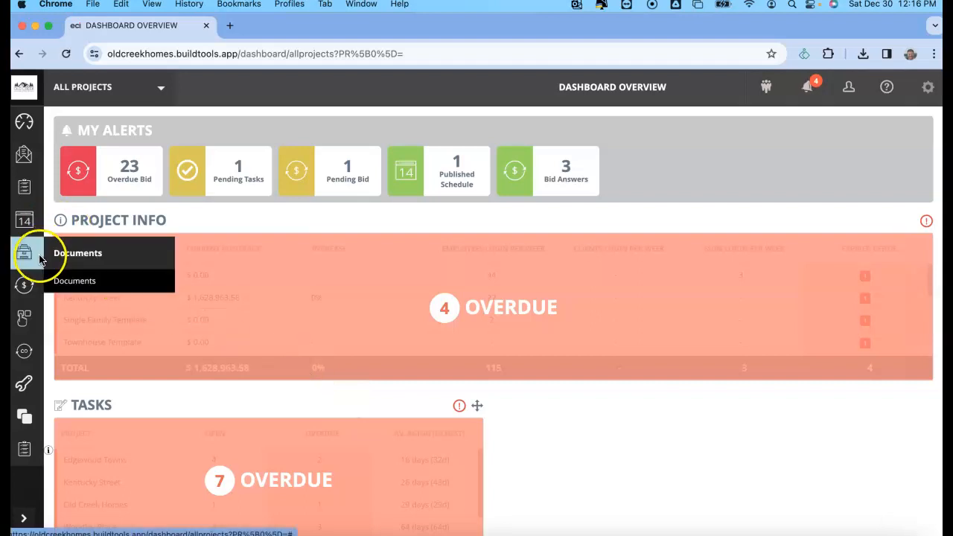
click(124, 89)
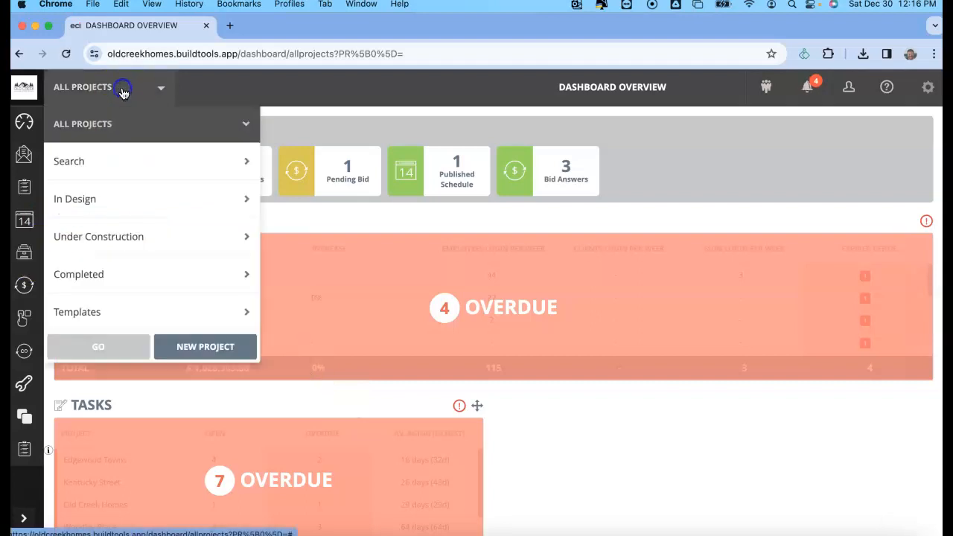
click(117, 236)
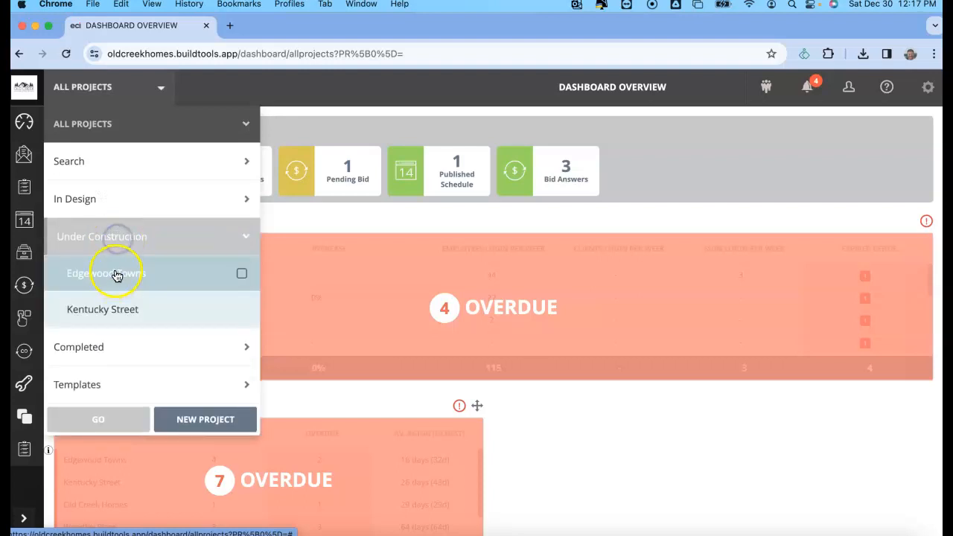
click(241, 274)
click(112, 430)
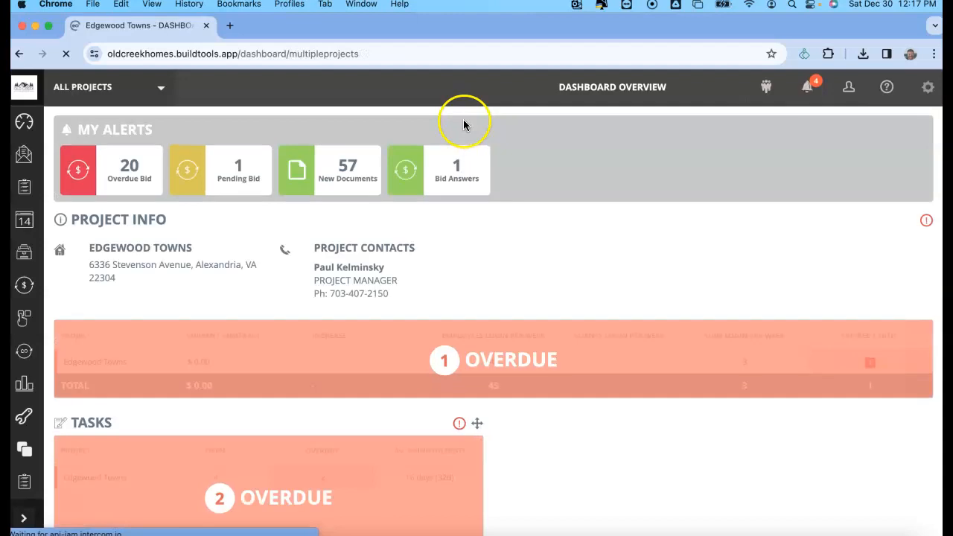
click(385, 53)
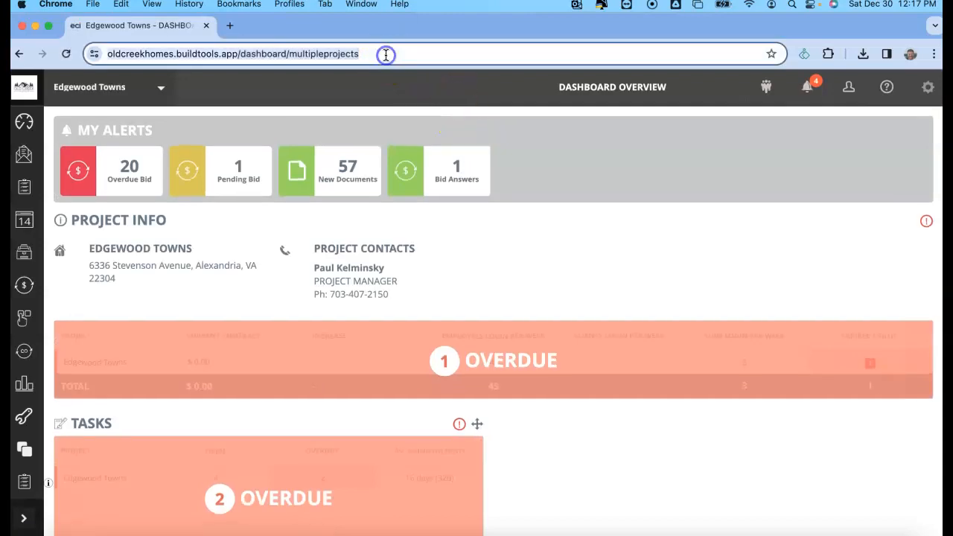
click(342, 113)
Open the bids list for the Edgewood Towns project.
mouse_move(26, 158)
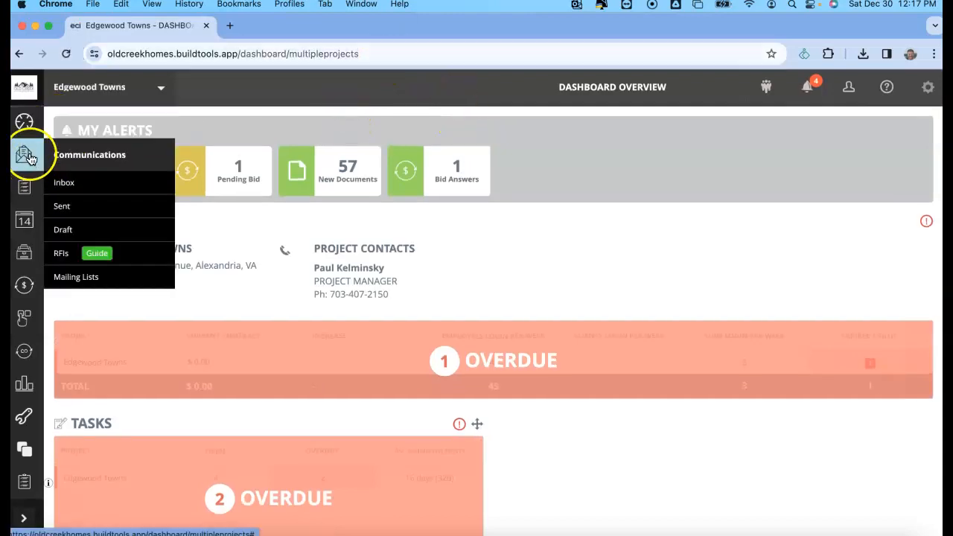
mouse_move(26, 227)
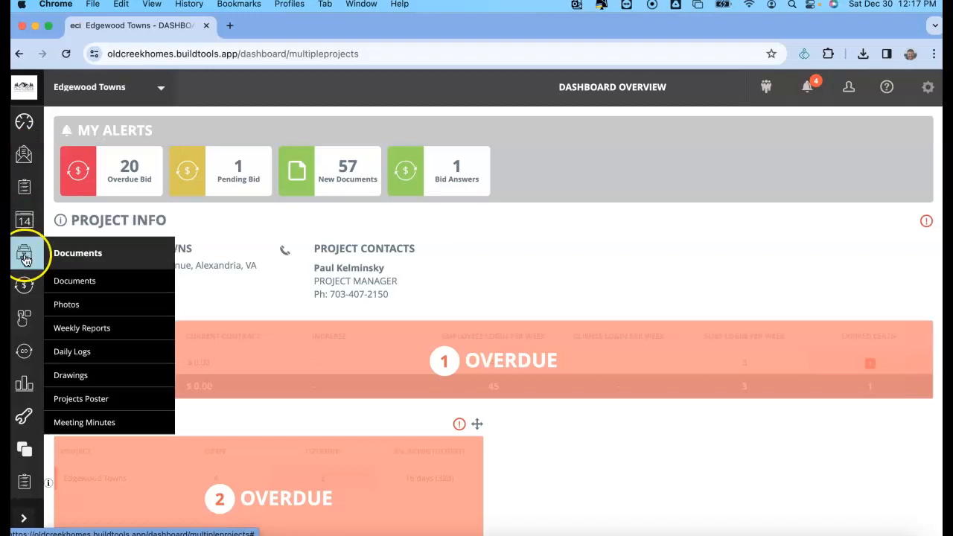
mouse_move(27, 290)
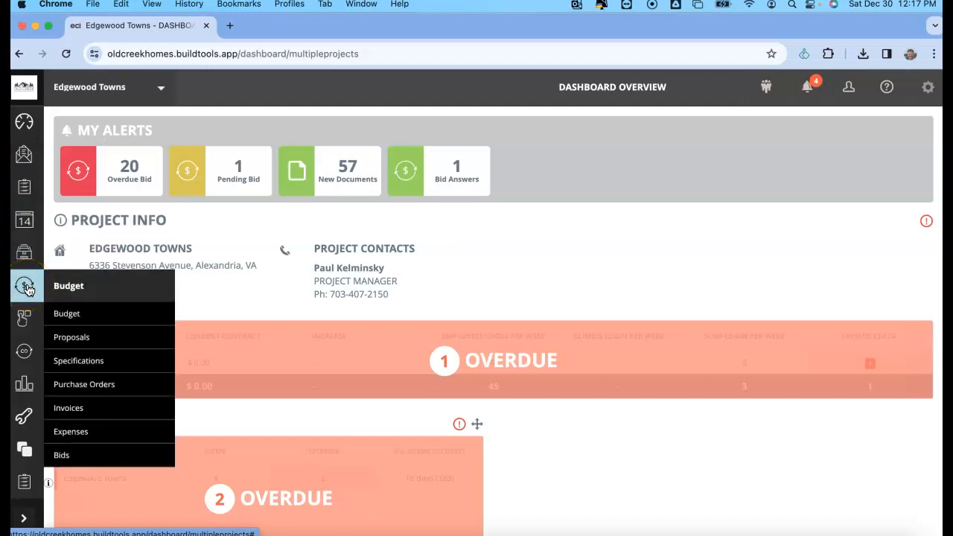
click(63, 454)
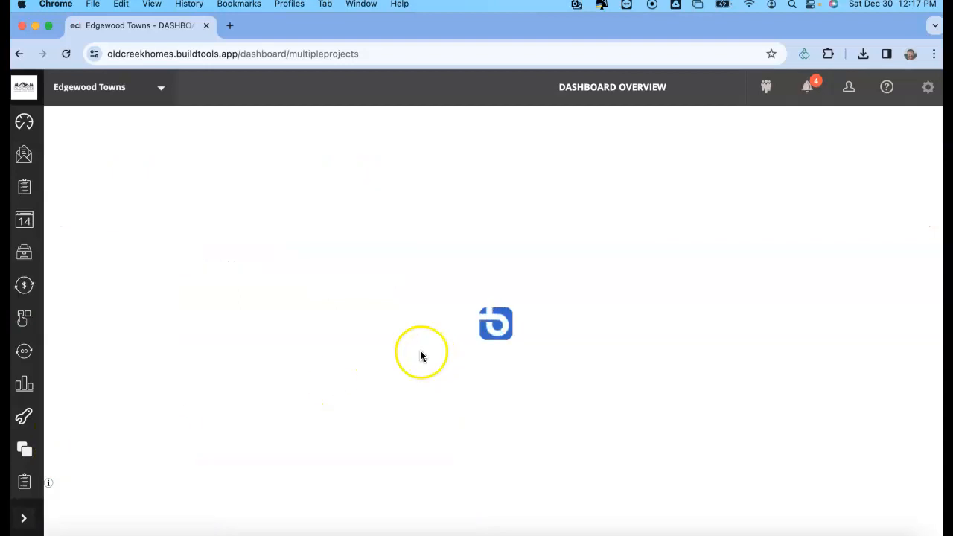
click(167, 213)
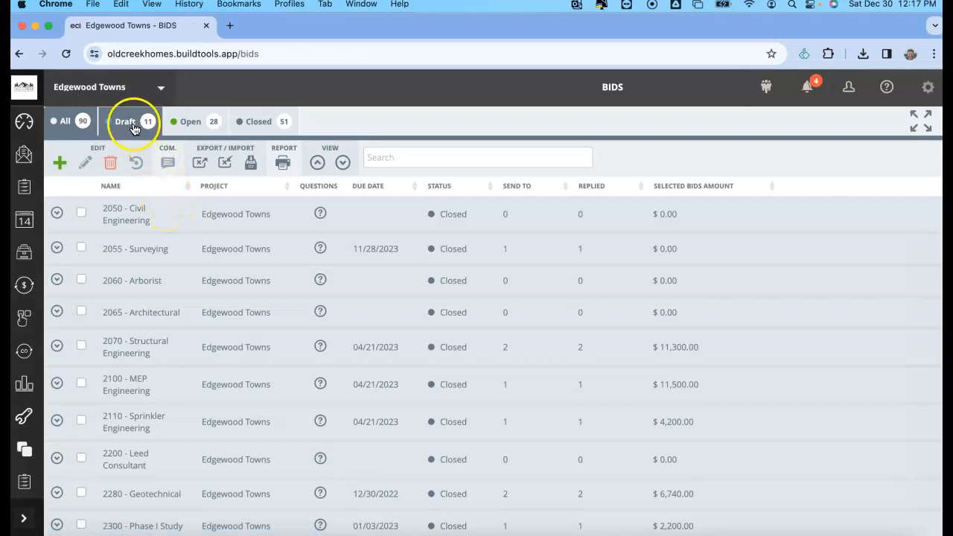
Show only the open bids and sort them by name in ascending order.
click(190, 128)
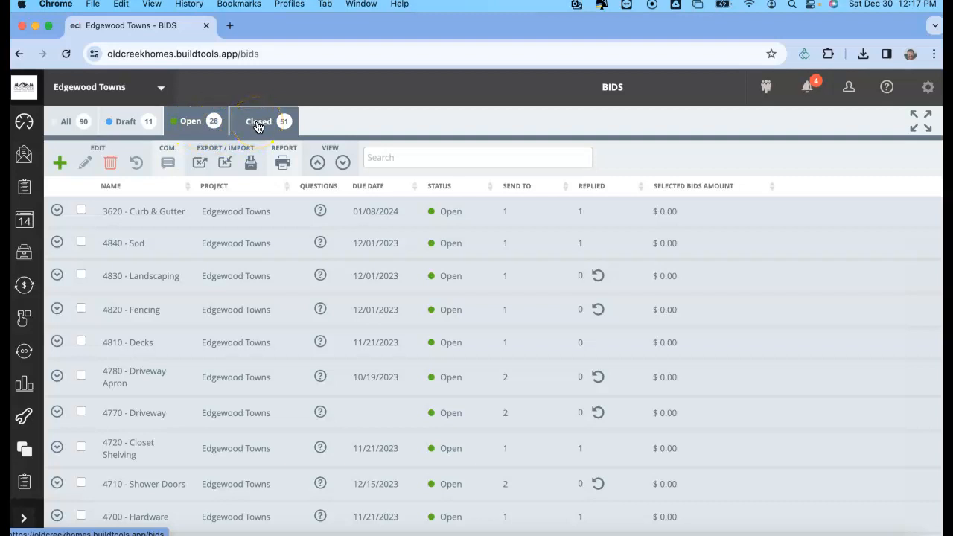
click(376, 131)
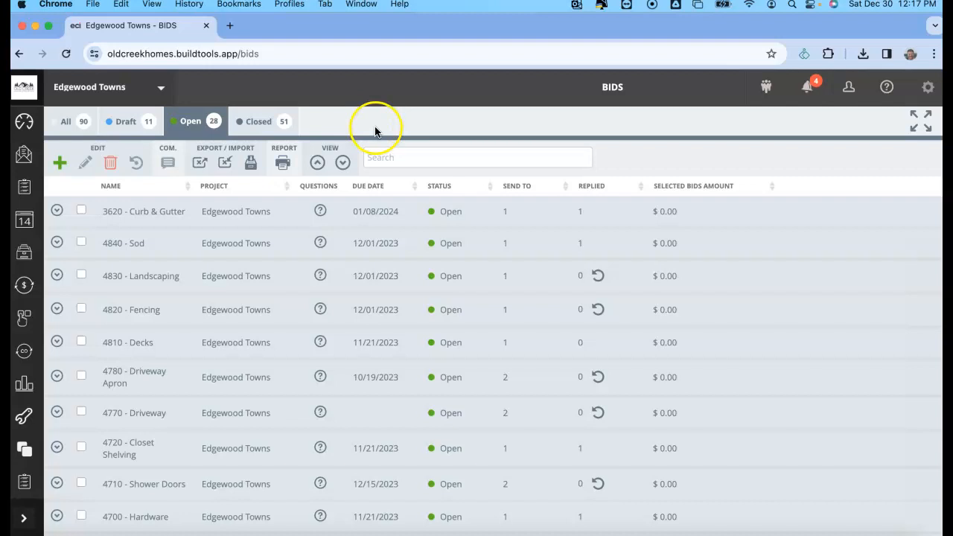
click(111, 187)
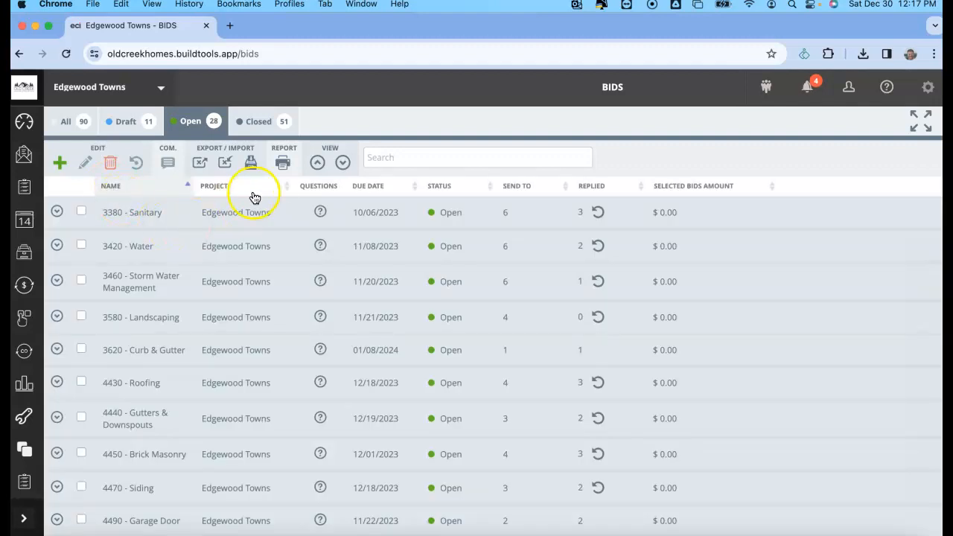
Generate a preview of the bids report using the saved Bid Buyout Template.
click(281, 161)
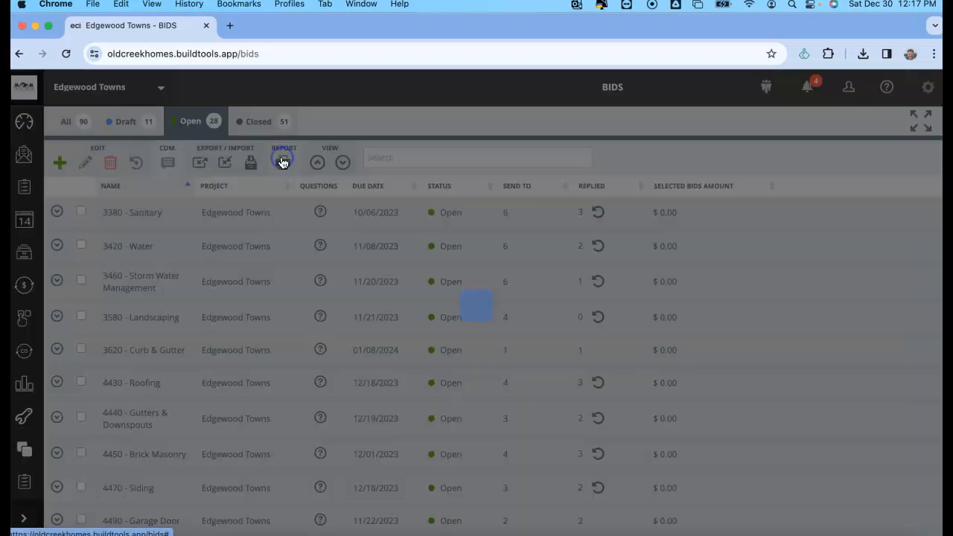
click(436, 173)
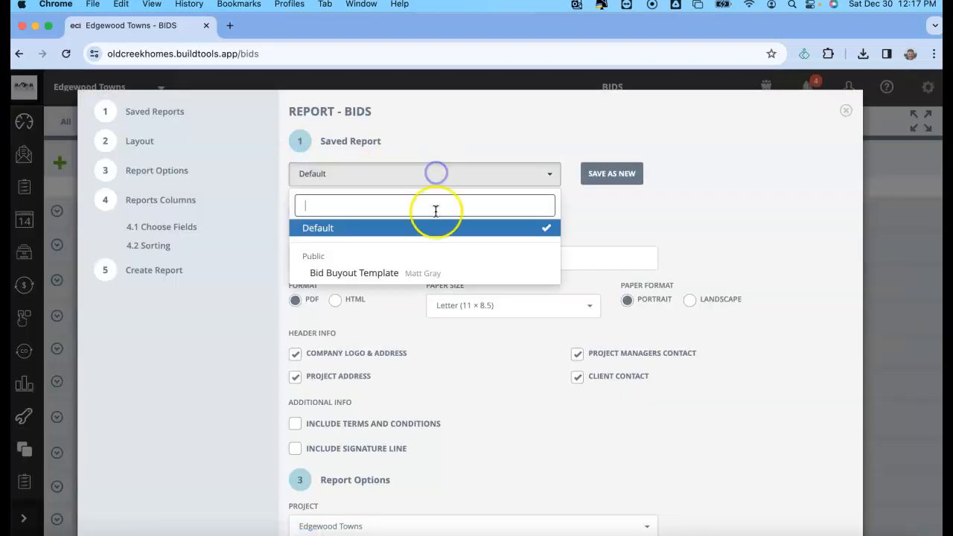
click(414, 272)
scroll(727, 342, down, 10)
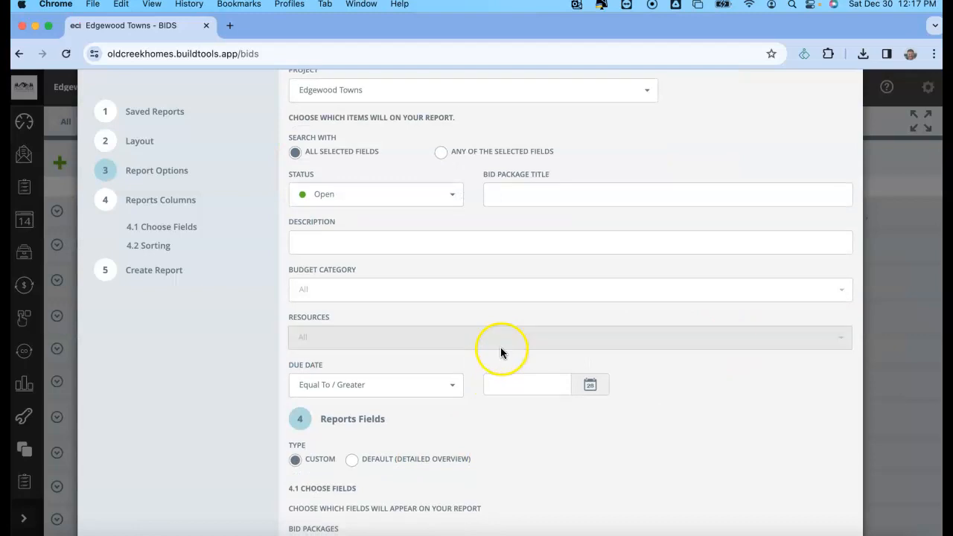
scroll(499, 351, down, 5)
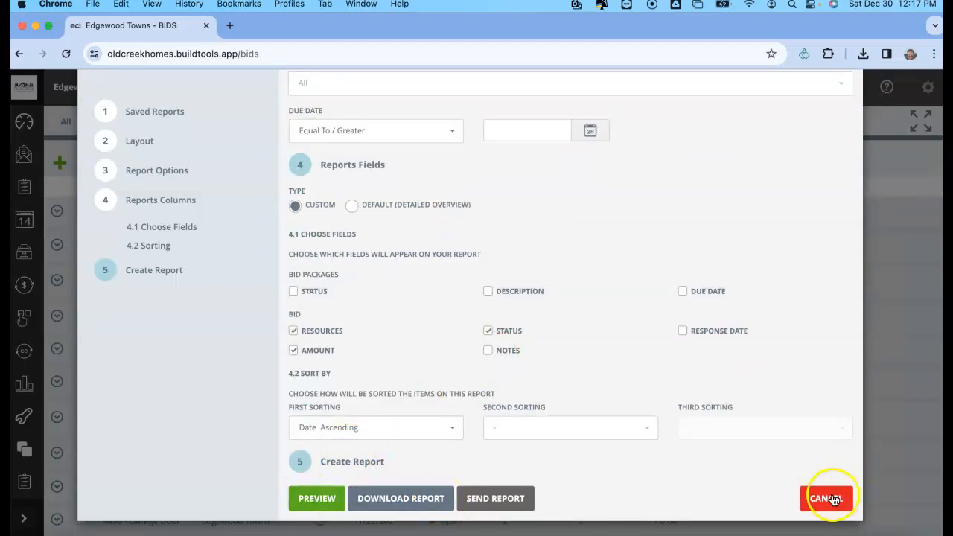
click(315, 497)
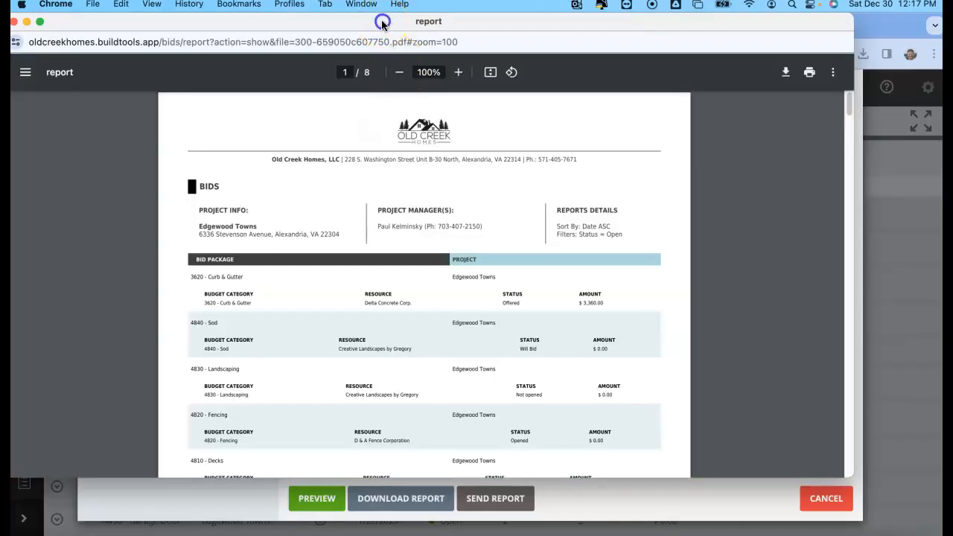
Move the report preview aside, cancel the report setup dialog, and bring the preview back enlarged to fill the screen.
double_click(382, 22)
drag(379, 23, 447, 535)
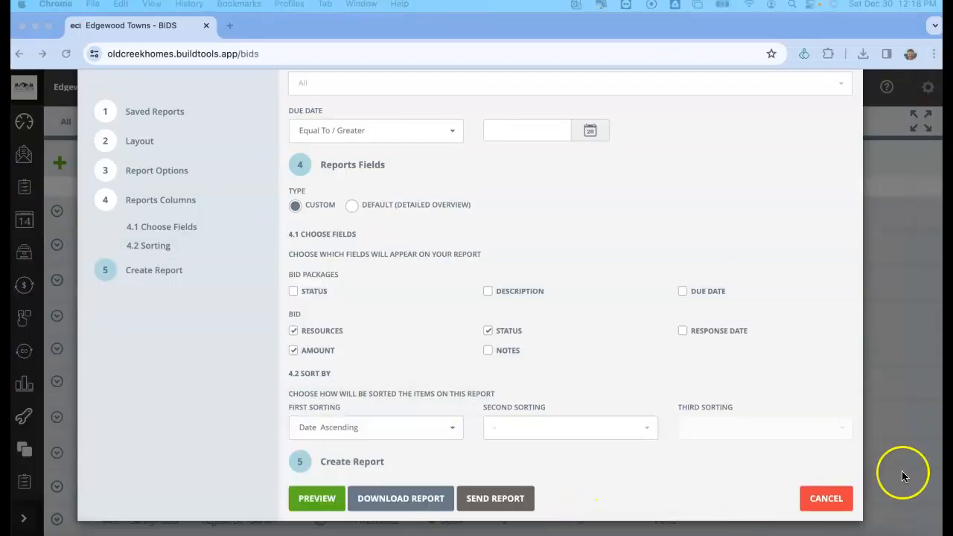
click(827, 501)
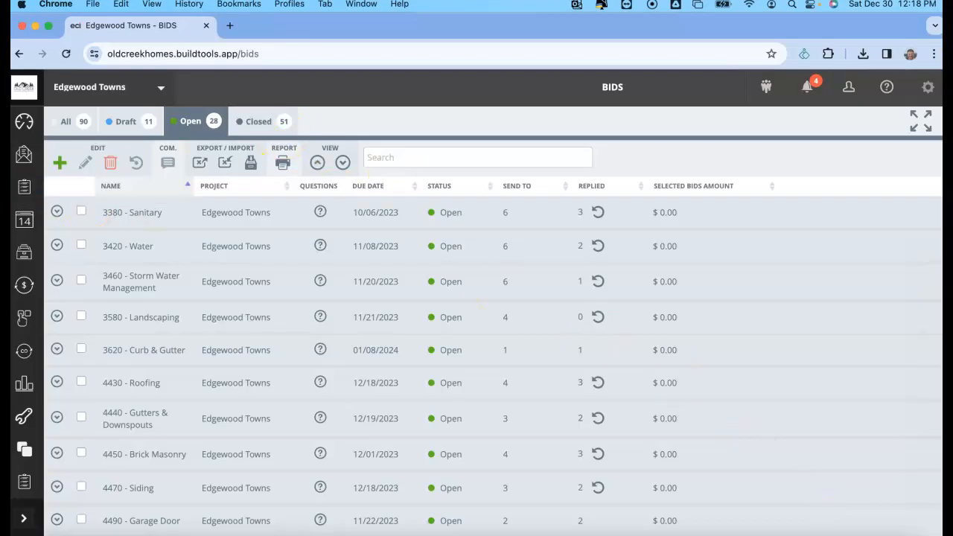
drag(440, 89, 268, 42)
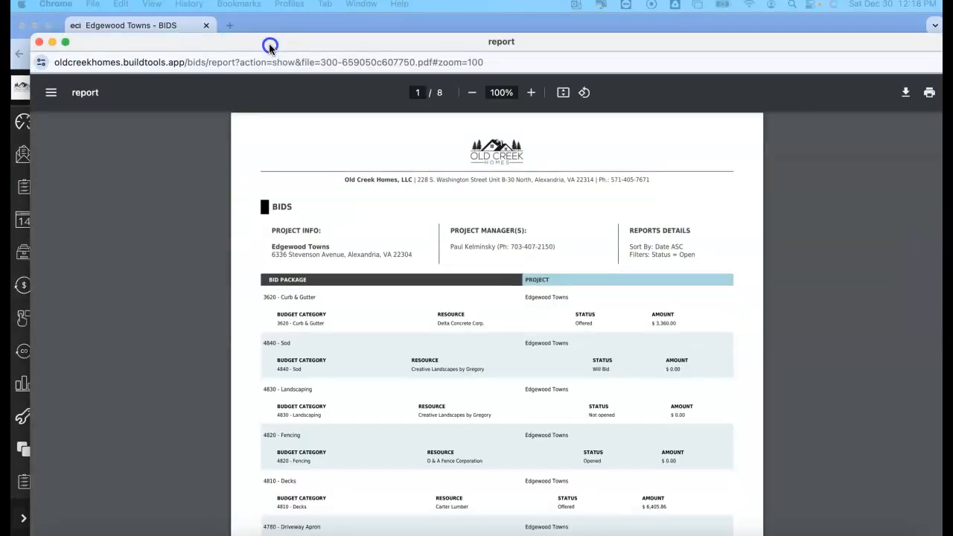
double_click(268, 42)
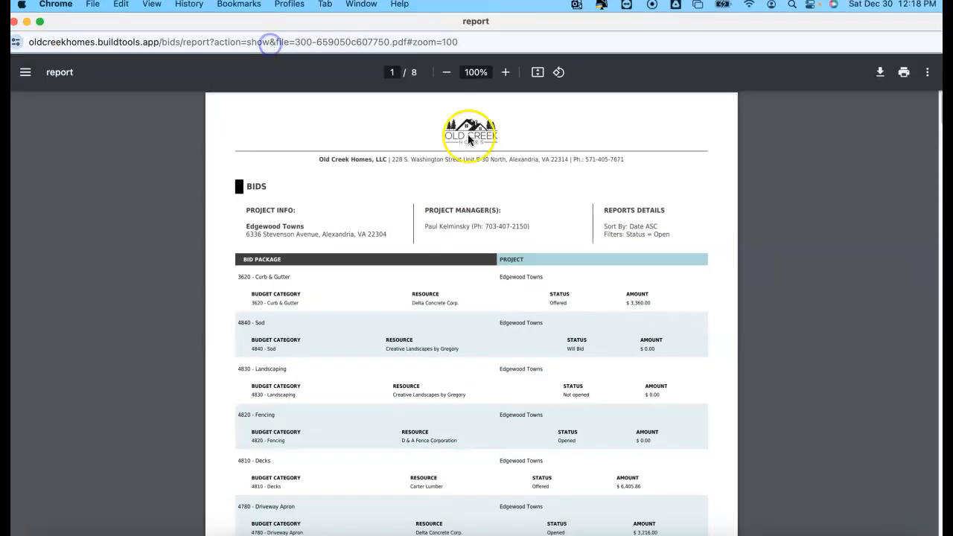
Enlarge the report to 150% and examine the 3620 - Curb & Gutter bid package entry.
click(506, 75)
click(507, 75)
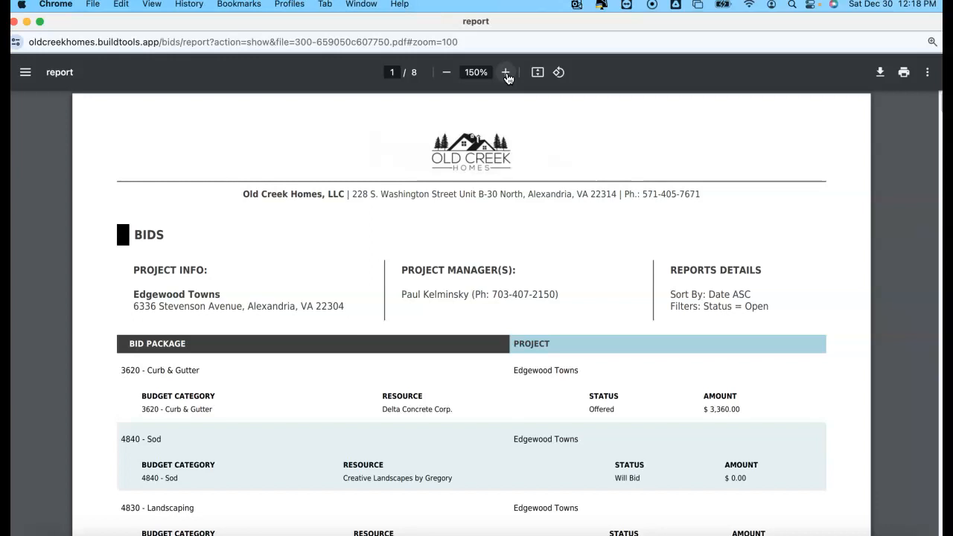
scroll(97, 354, down, 1)
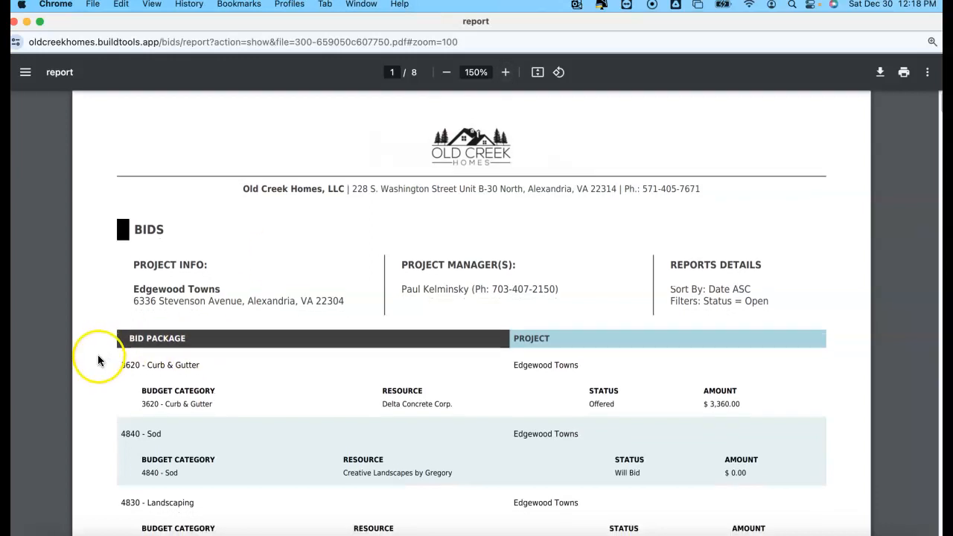
scroll(97, 359, down, 3)
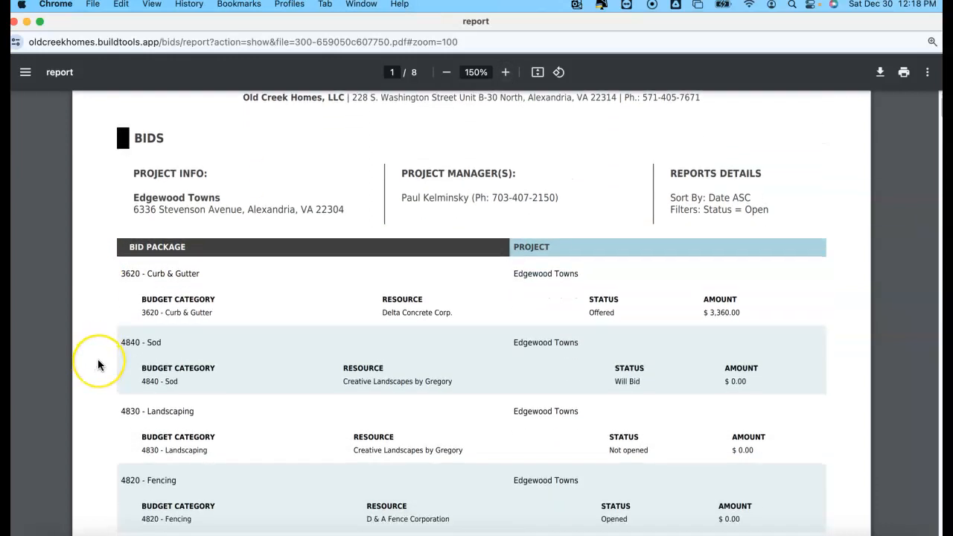
scroll(97, 359, down, 4)
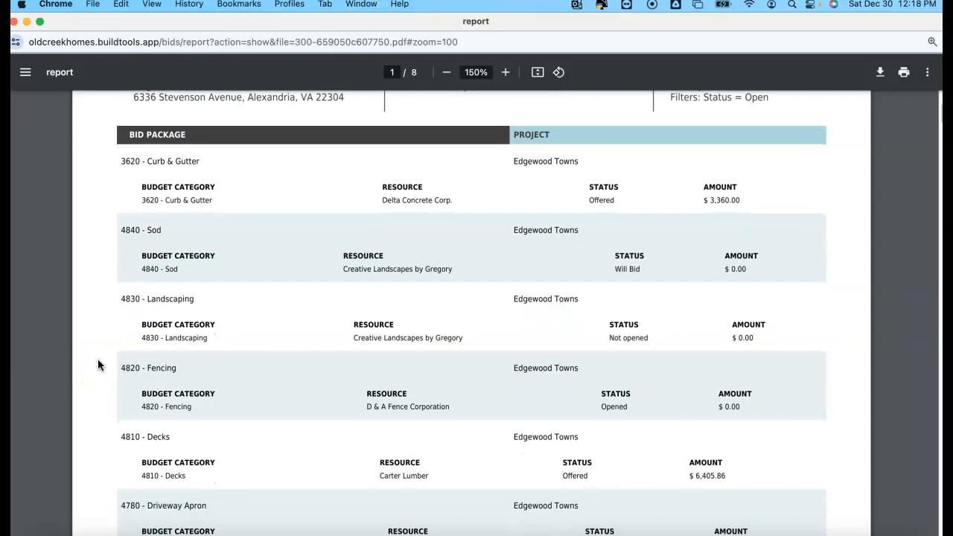
scroll(97, 365, down, 1)
click(115, 145)
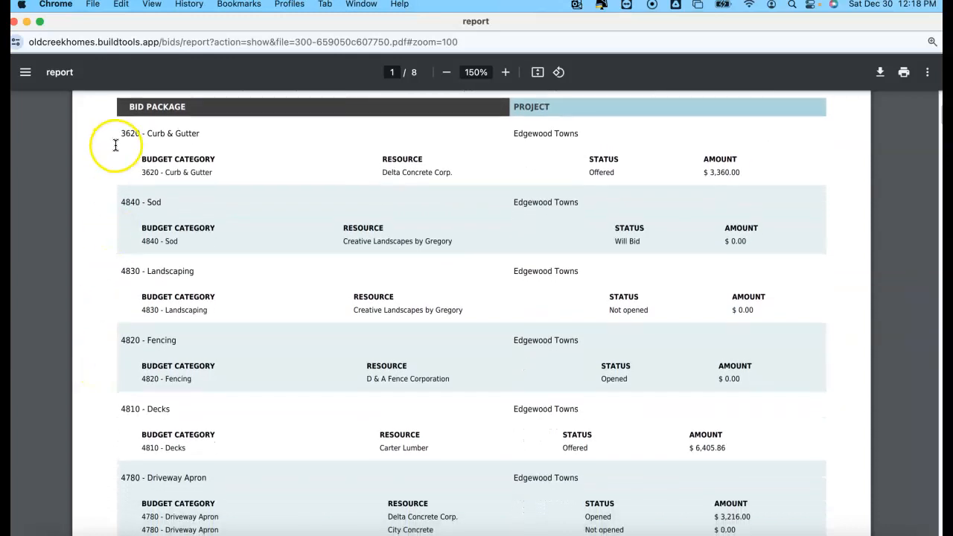
drag(117, 134, 758, 178)
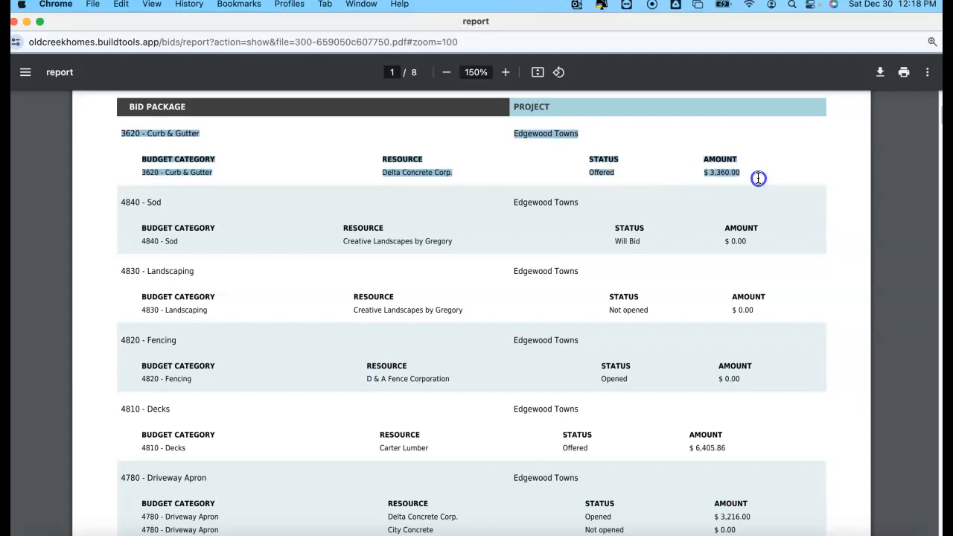
click(141, 134)
click(129, 127)
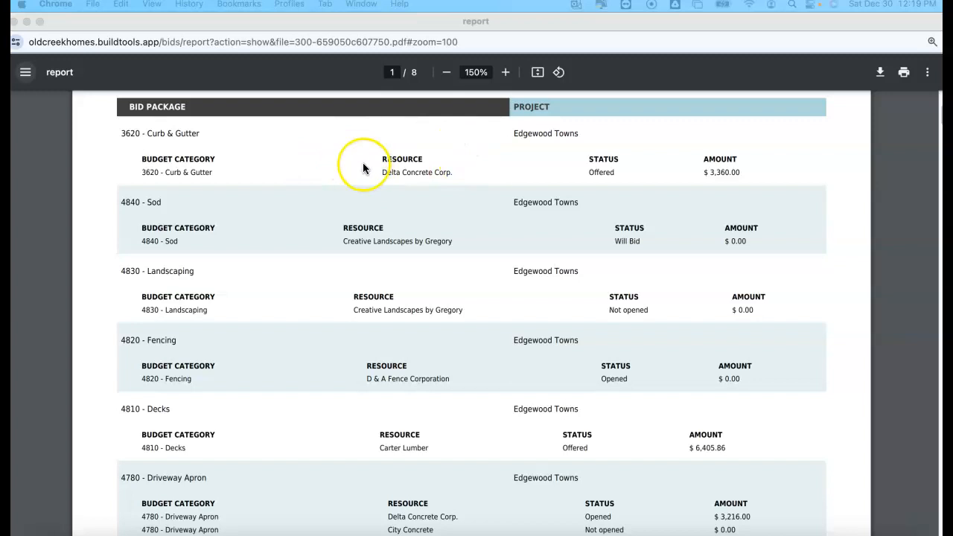
Review the resources, statuses and amounts of the bid packages listed below Curb & Gutter in the report.
scroll(310, 257, down, 2)
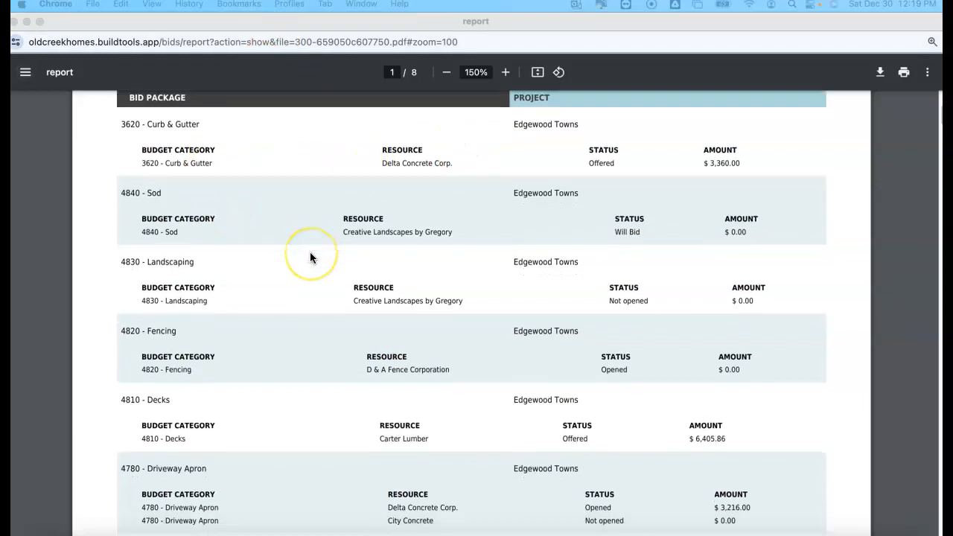
scroll(309, 257, down, 2)
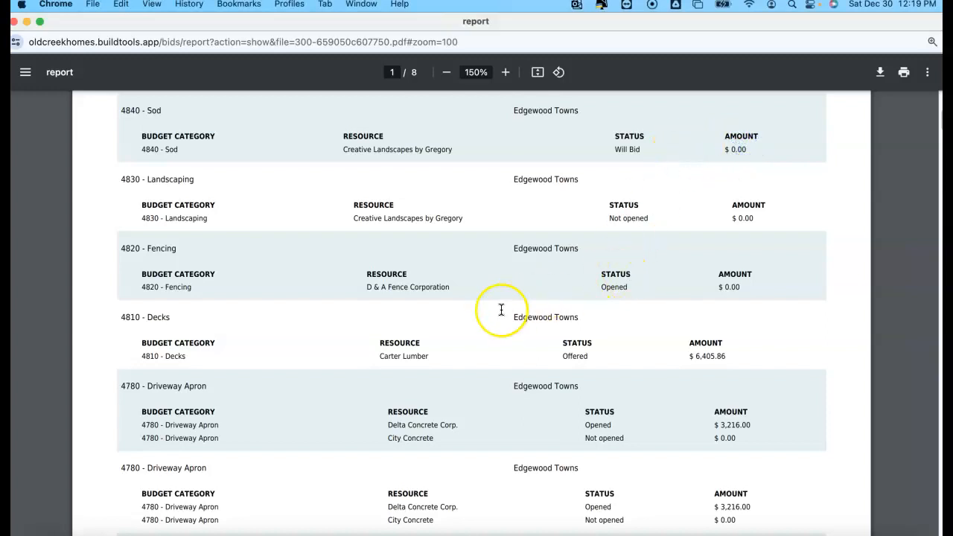
scroll(500, 311, down, 2)
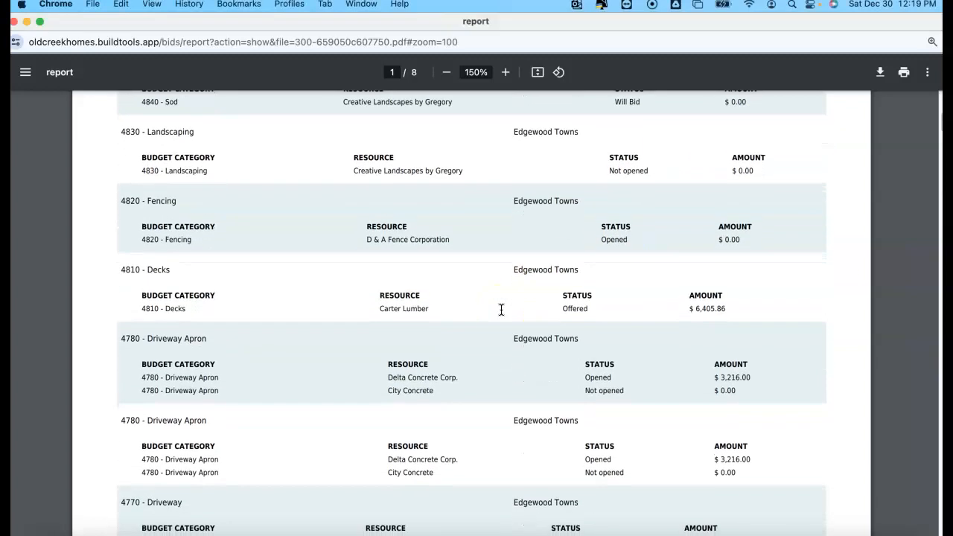
scroll(501, 309, down, 1)
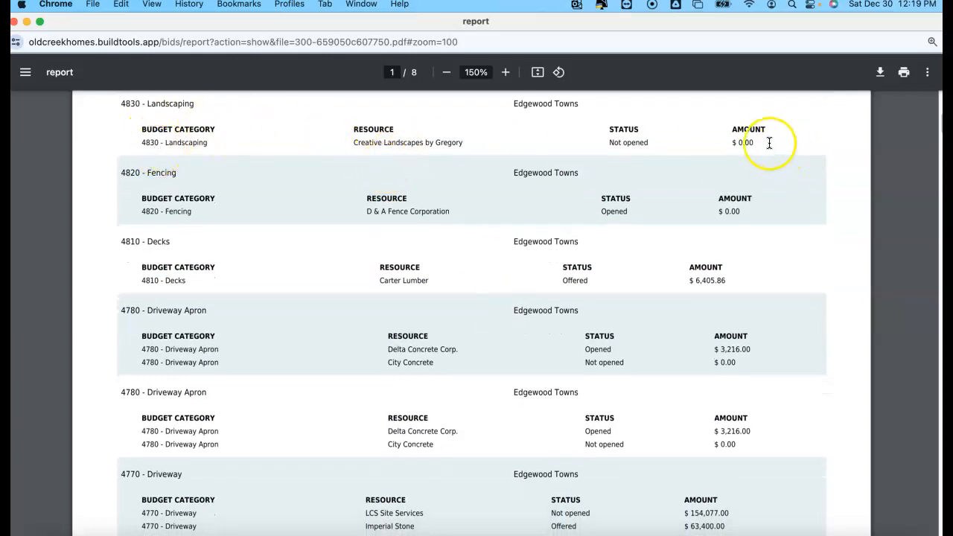
scroll(307, 236, down, 1)
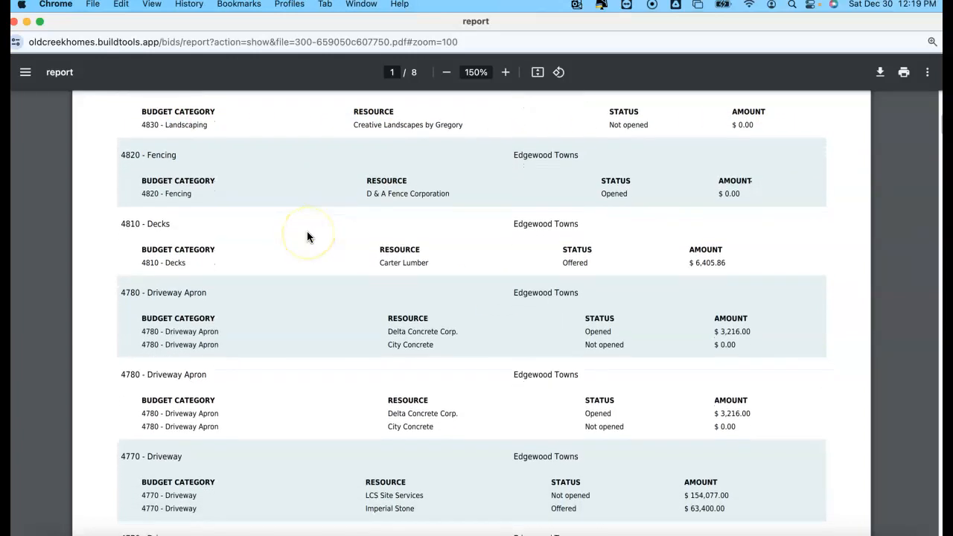
scroll(307, 236, down, 2)
scroll(308, 236, down, 1)
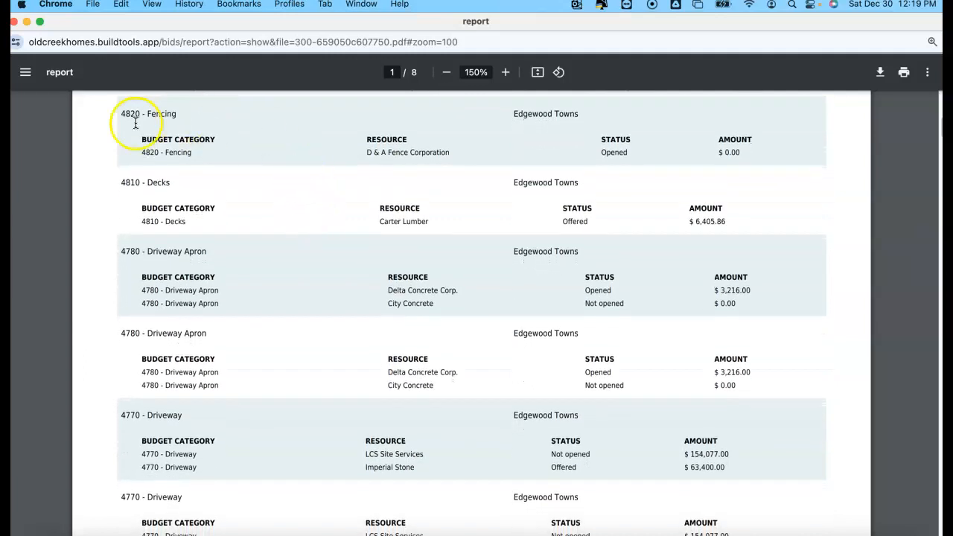
Examine the resource, status and amount of the 4820 - Fencing bid package in the report.
triple_click(716, 151)
scroll(334, 199, down, 1)
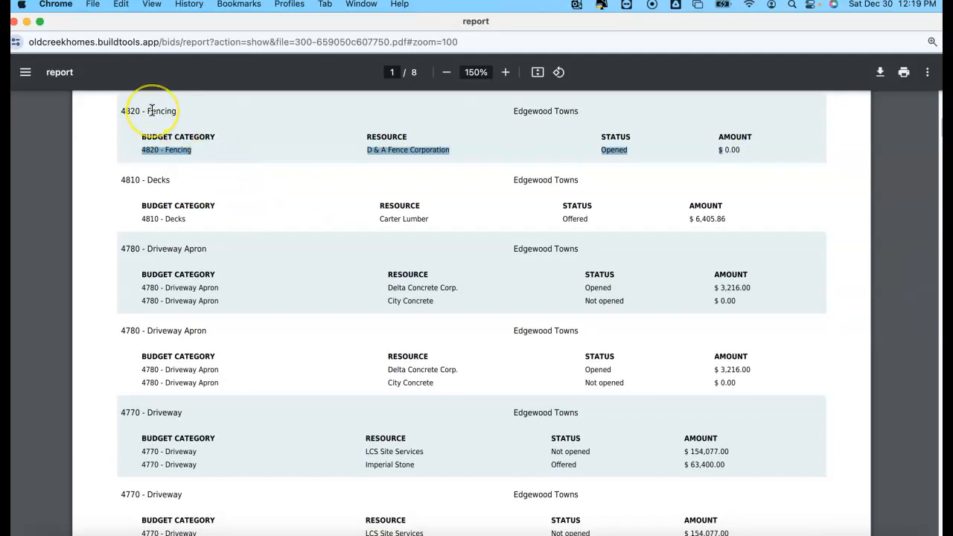
scroll(241, 179, down, 2)
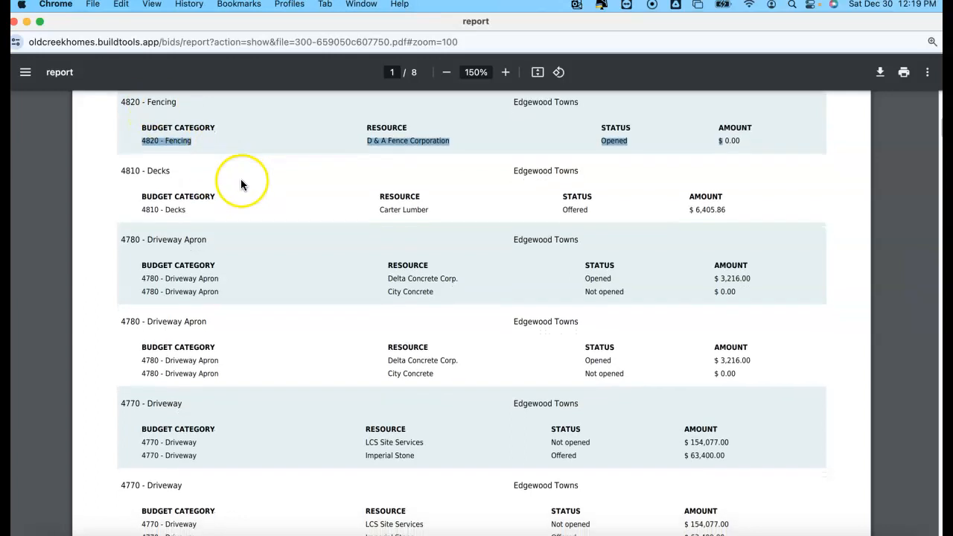
scroll(246, 187, down, 5)
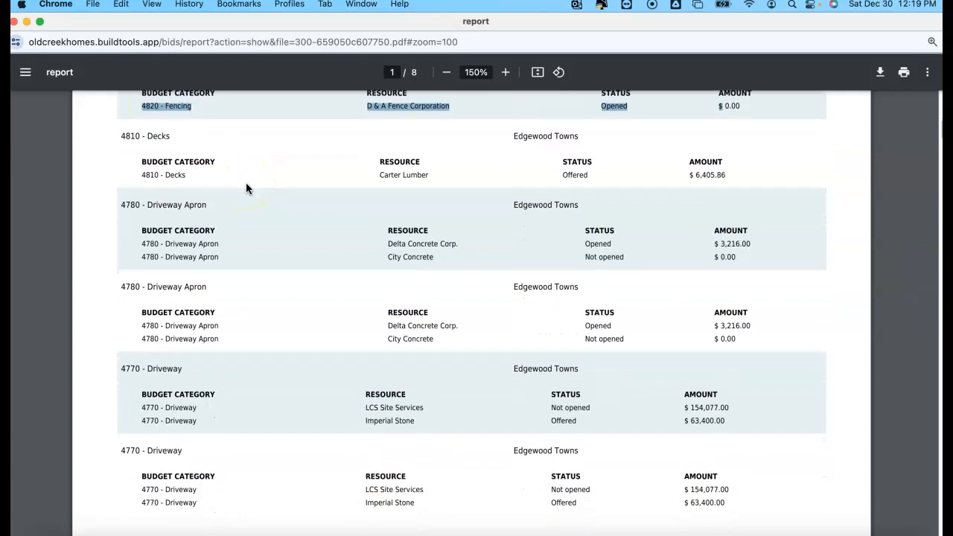
scroll(246, 187, down, 3)
Review the 4810 - Decks and 4780 - Driveway Apron entries, highlighting Delta Concrete Corp. and its amount in the Driveway Apron package.
click(160, 119)
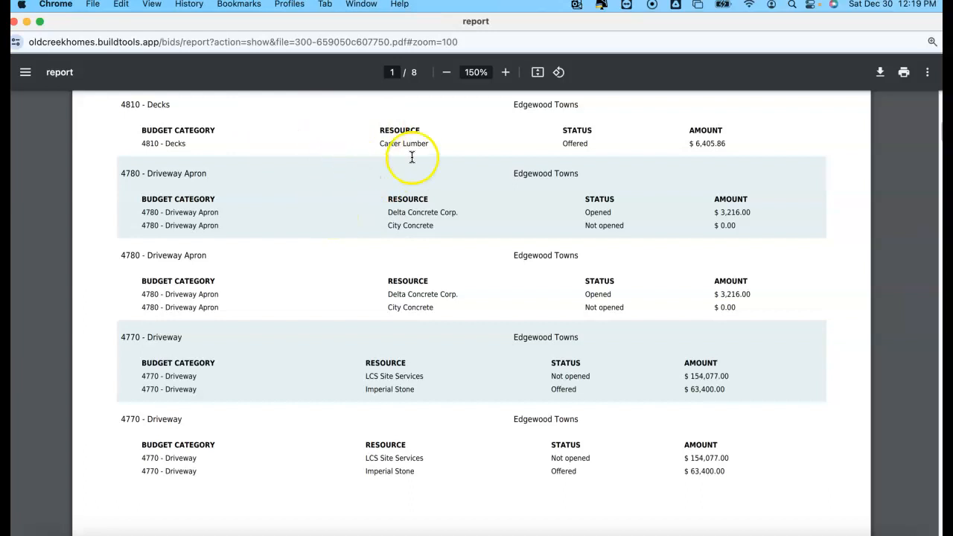
scroll(300, 231, down, 2)
scroll(300, 235, down, 1)
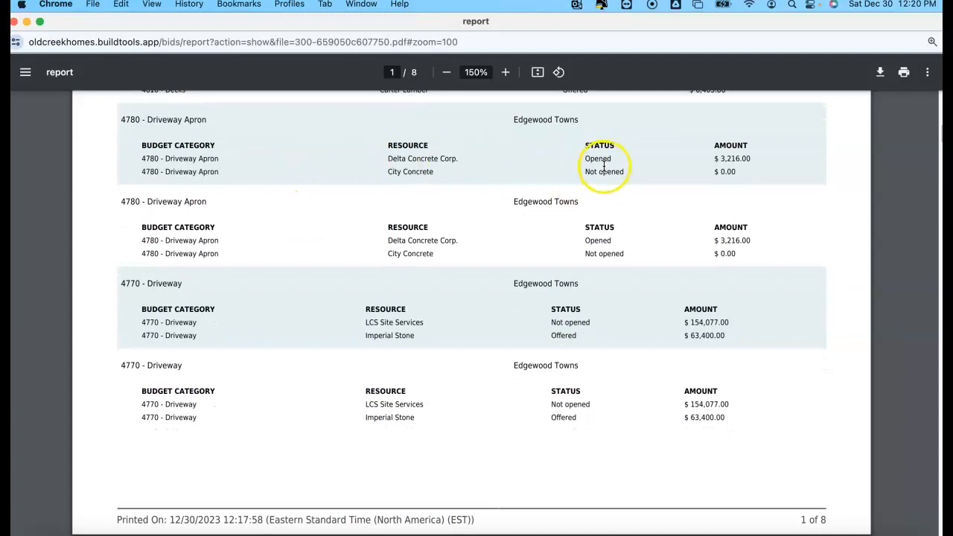
scroll(603, 168, down, 1)
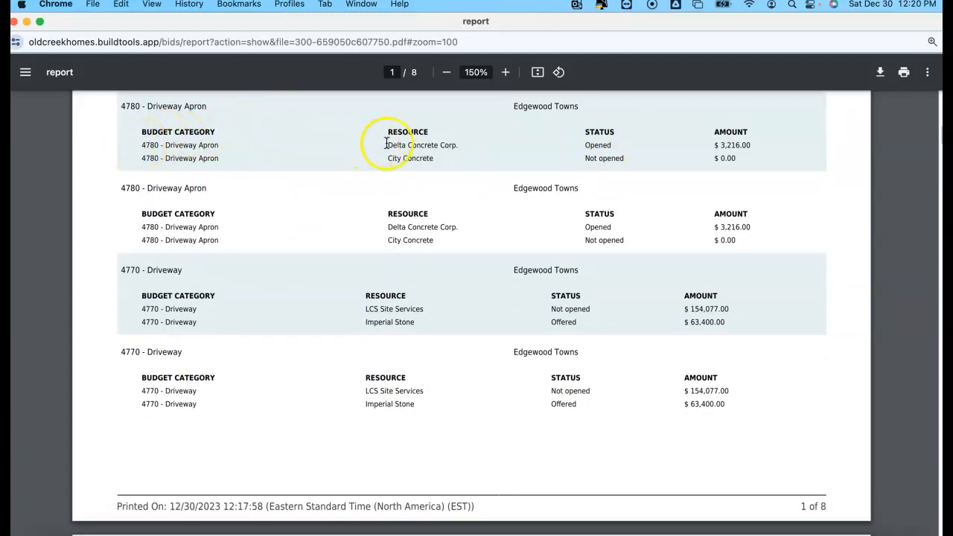
drag(498, 153, 414, 160)
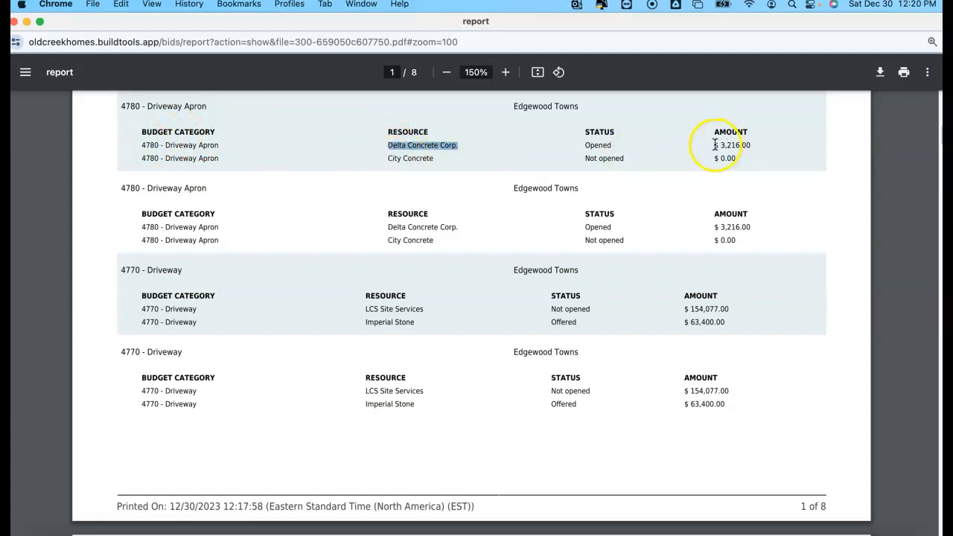
drag(714, 145, 729, 146)
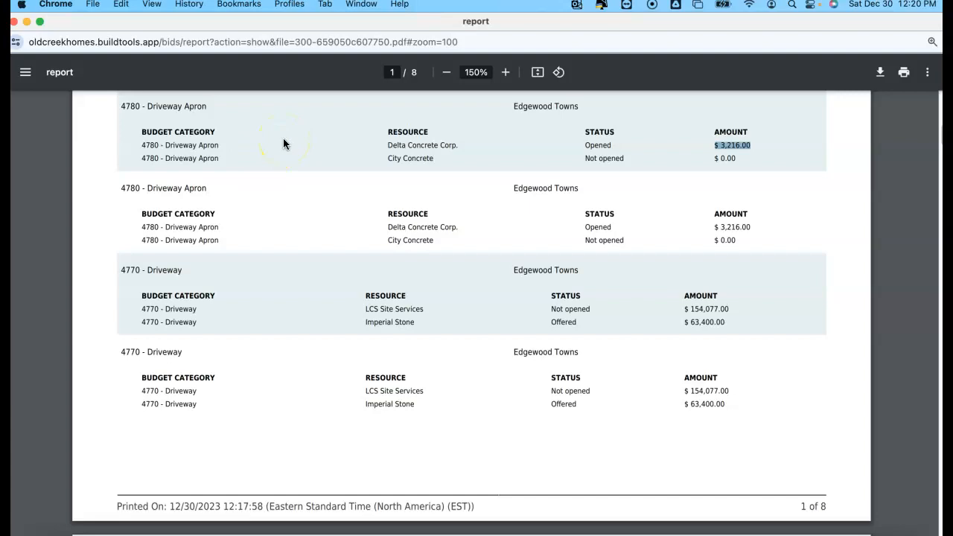
drag(307, 23, 306, 0)
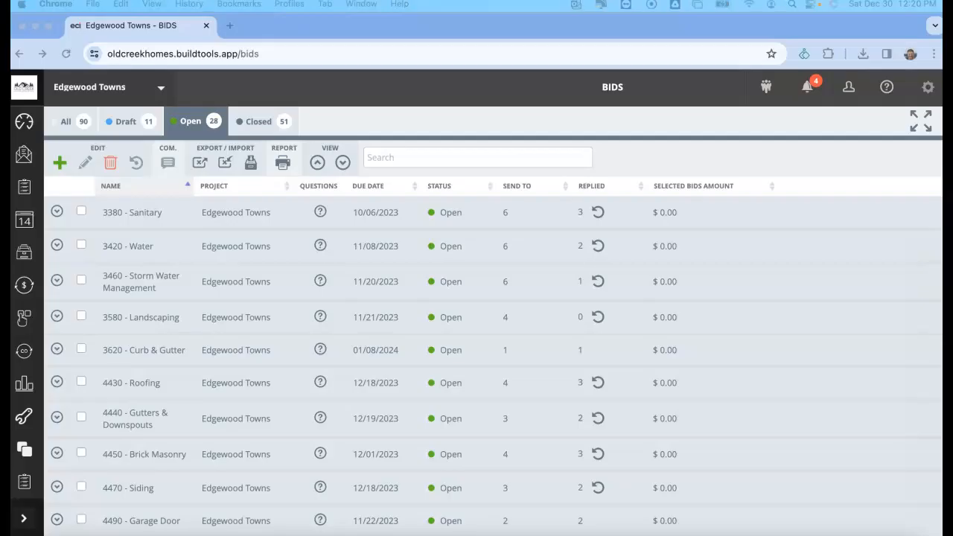
click(29, 255)
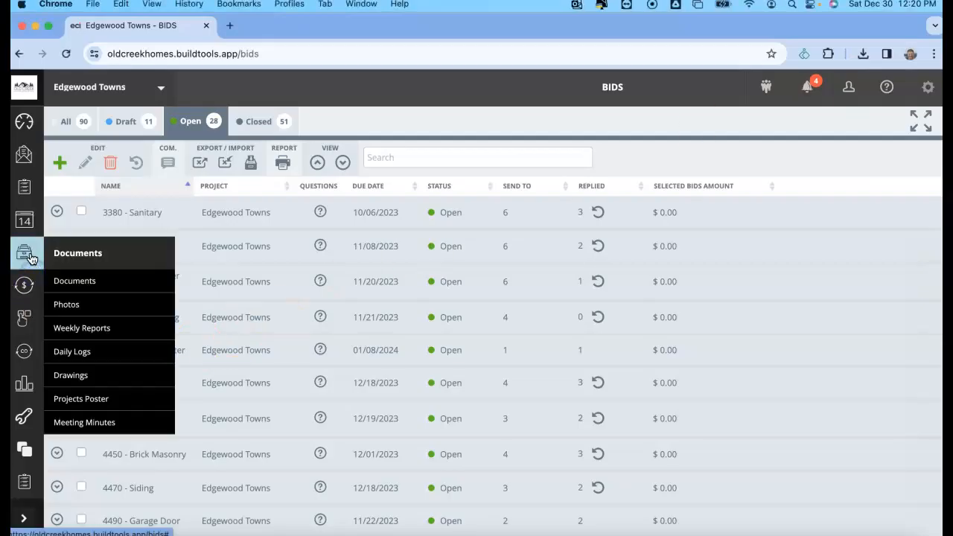
click(26, 288)
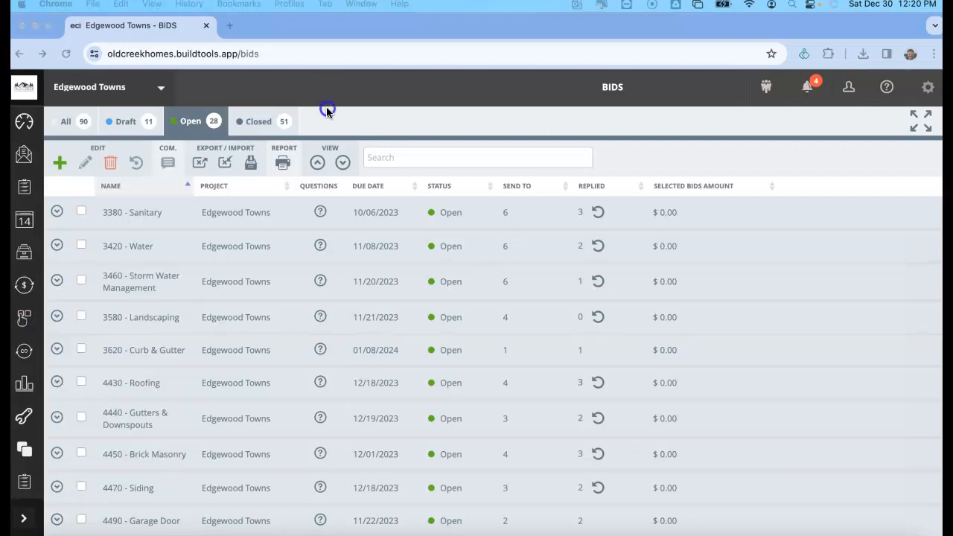
drag(326, 112, 385, 29)
double_click(446, 25)
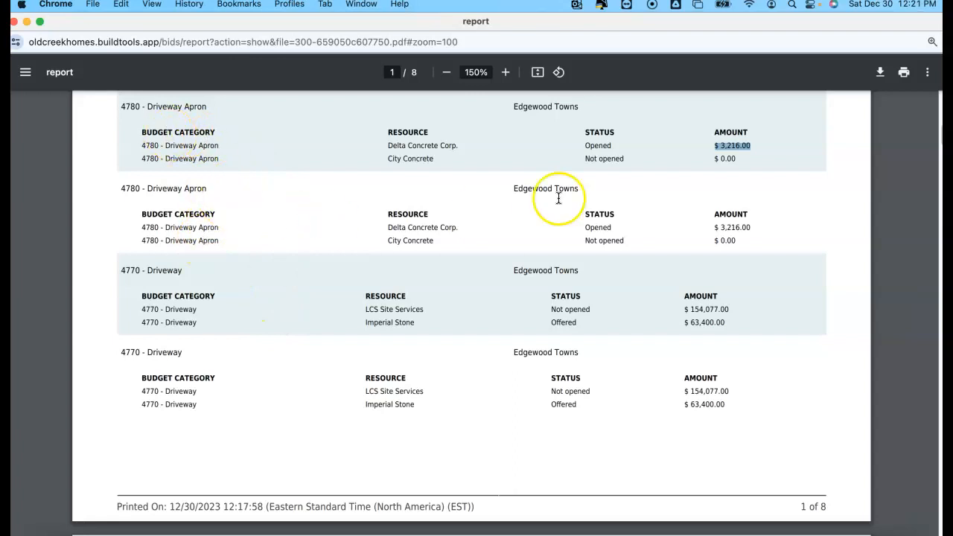
Examine the 4770 - Driveway bid package in the report, highlighting the Imperial Stone amount.
click(712, 197)
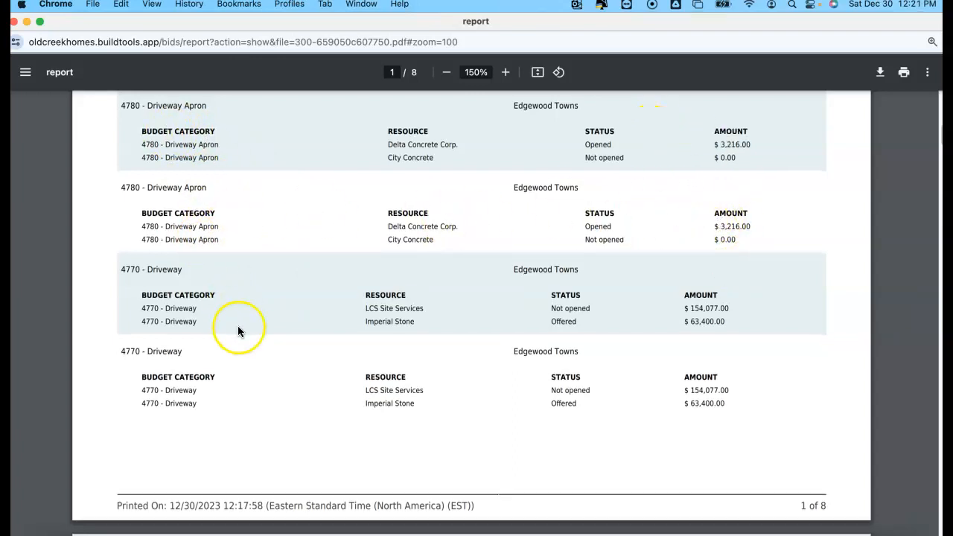
scroll(238, 325, down, 3)
scroll(237, 330, down, 1)
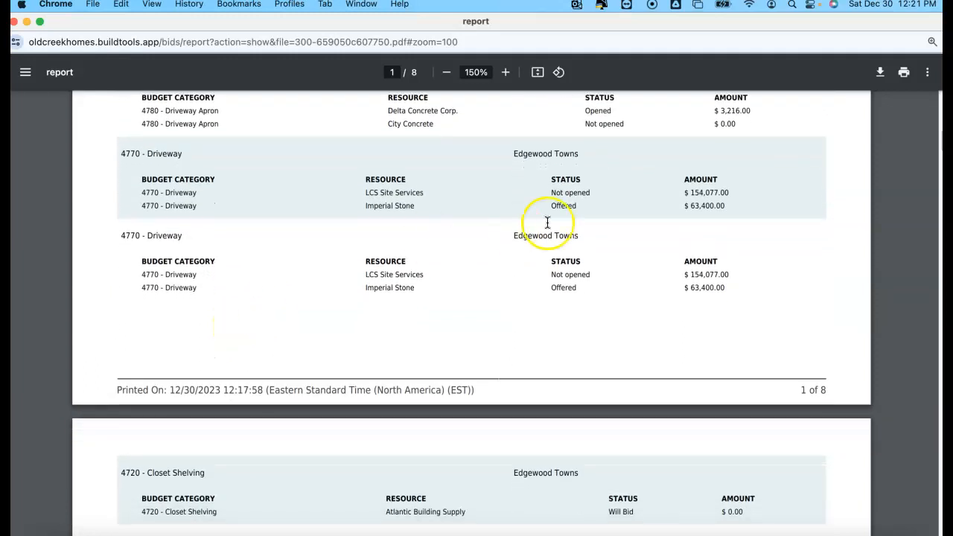
drag(684, 206, 726, 206)
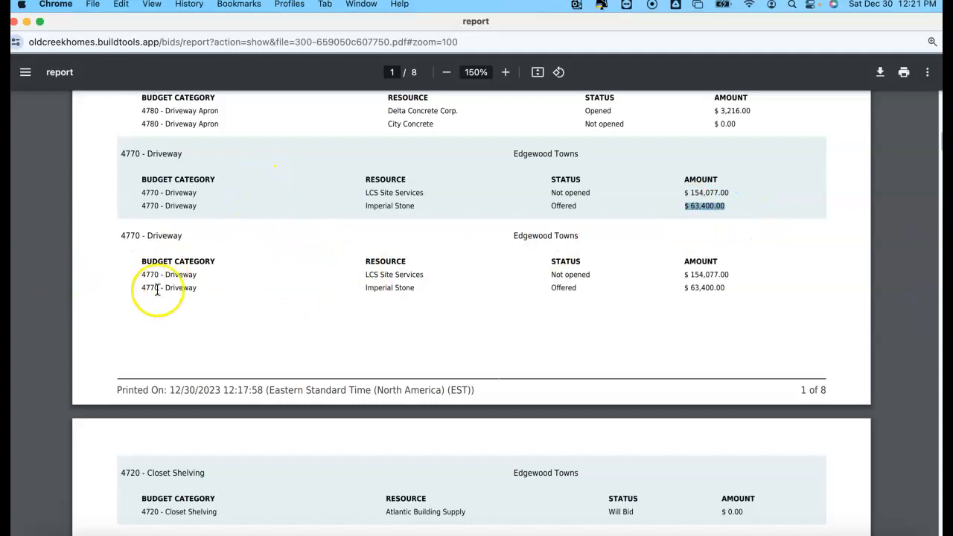
Review the 4720 - Closet Shelving and 4710 - Shower Doors packages on page 2, highlighting the Express Glass Mirror & Design row.
scroll(196, 295, down, 9)
scroll(196, 300, down, 2)
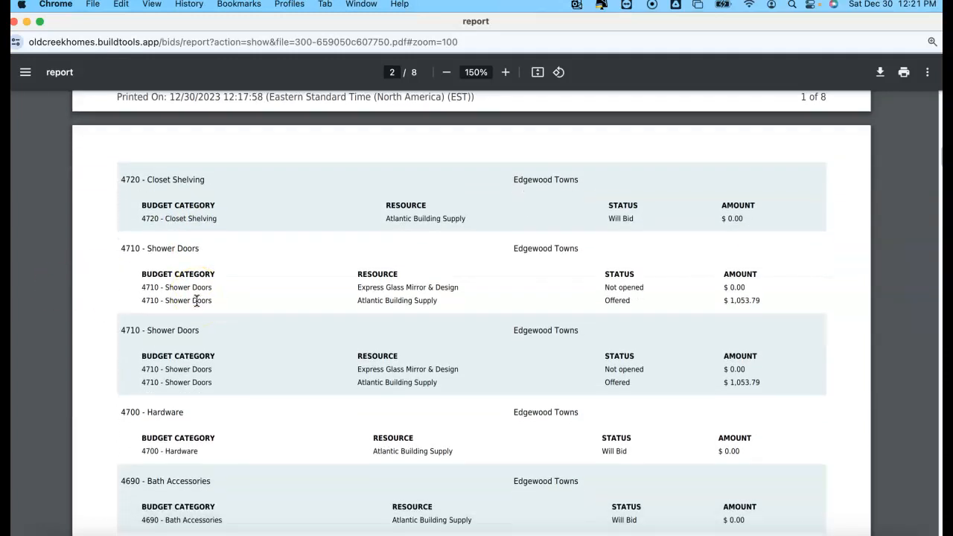
scroll(196, 300, down, 1)
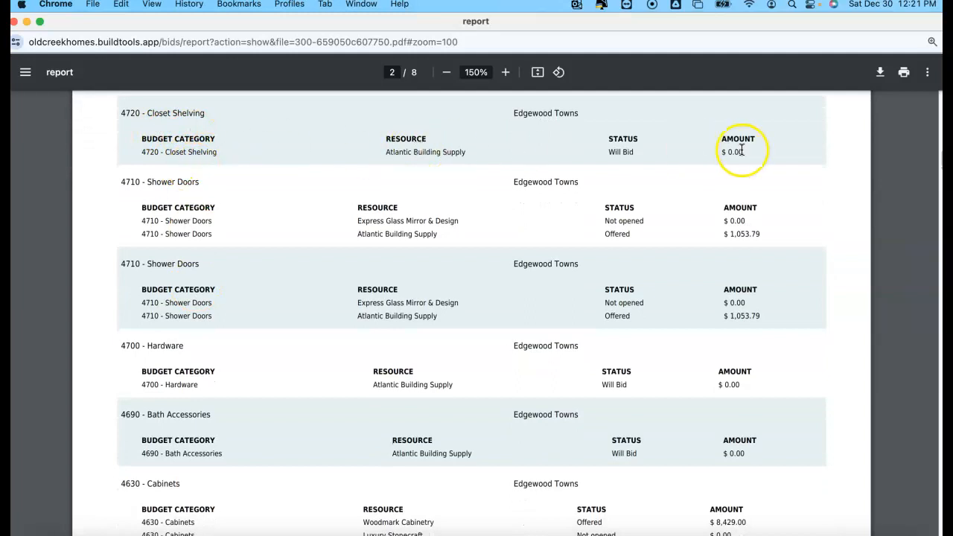
drag(724, 151, 770, 150)
click(767, 153)
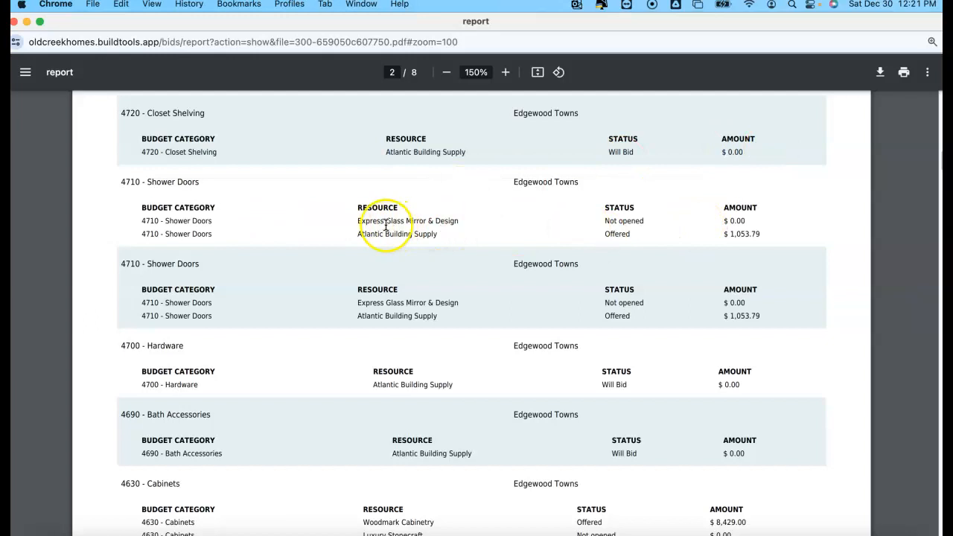
drag(372, 221, 446, 222)
drag(601, 223, 650, 228)
drag(719, 218, 762, 214)
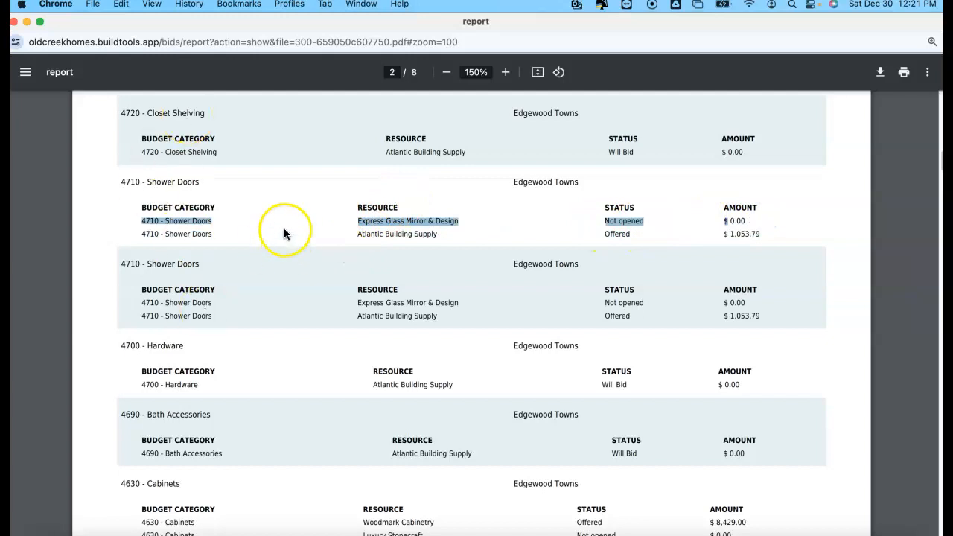
Return to the report's beginning, move the preview aside, and examine the bid under 3620 - Curb & Gutter in the open bids list.
scroll(285, 227, up, 15)
scroll(285, 227, up, 3)
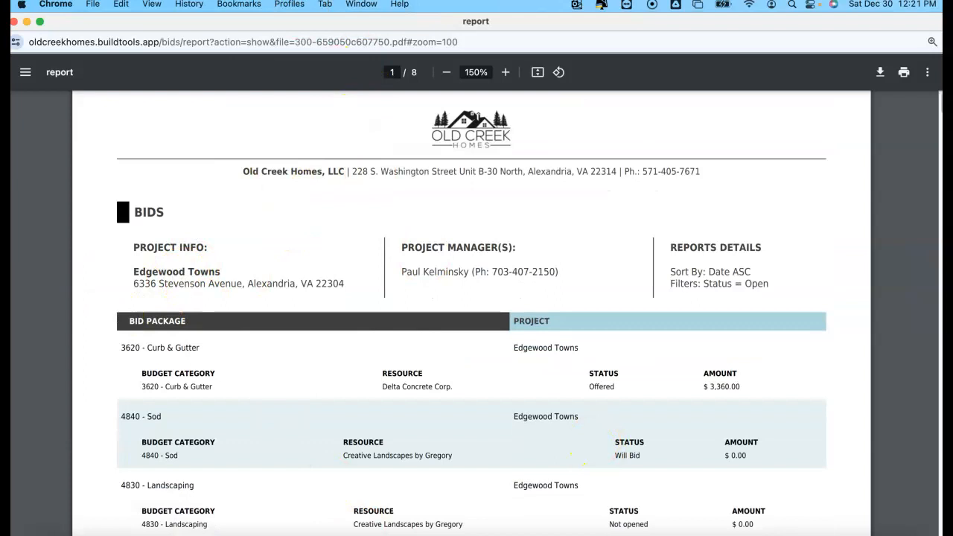
drag(306, 21, 942, 37)
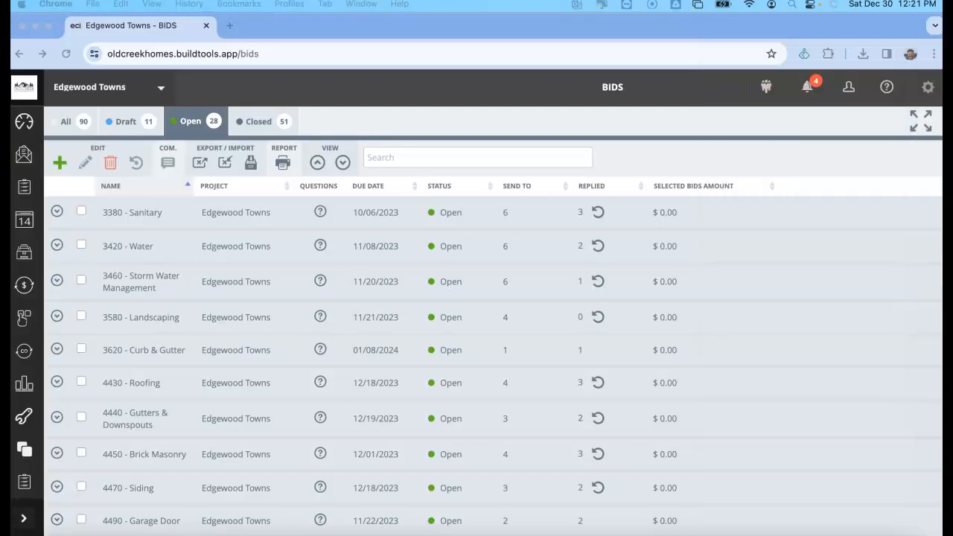
click(57, 349)
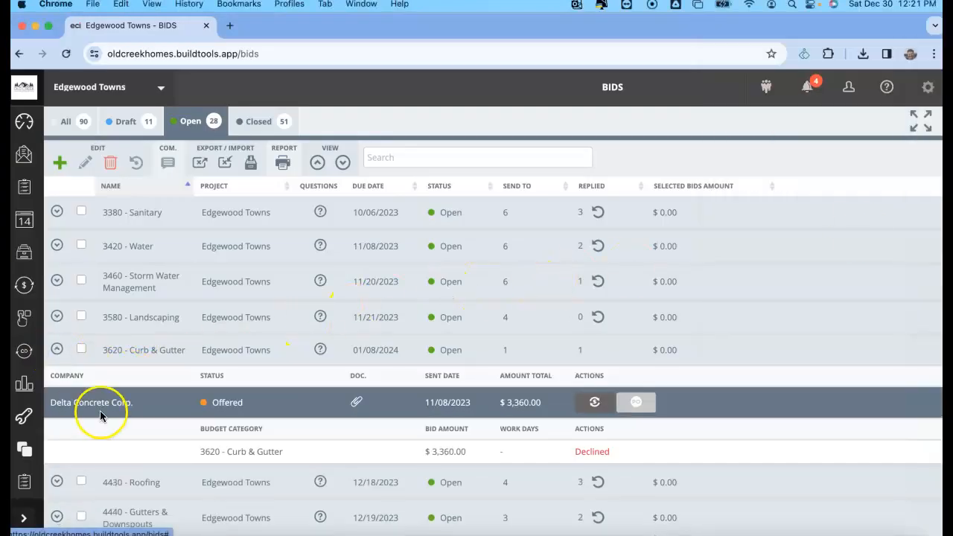
scroll(161, 398, down, 2)
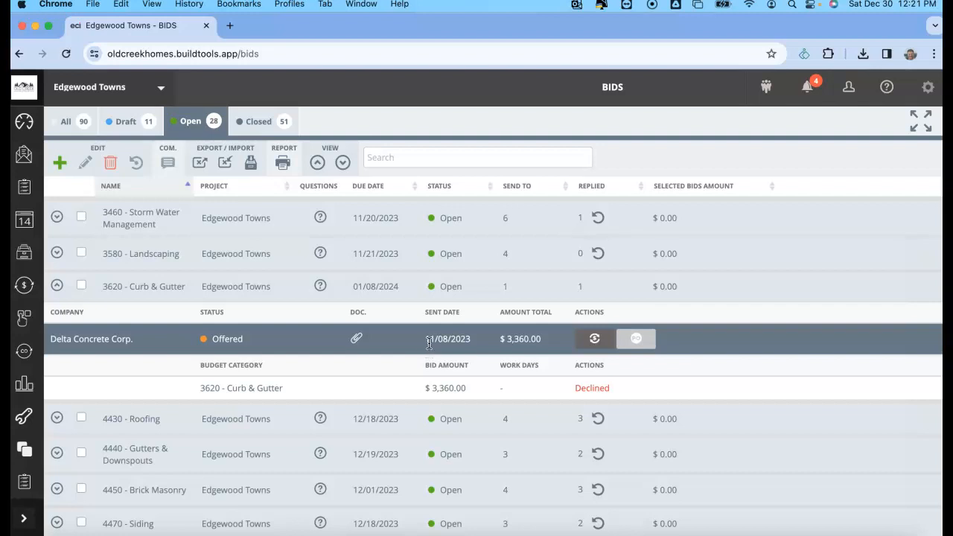
click(451, 343)
click(56, 287)
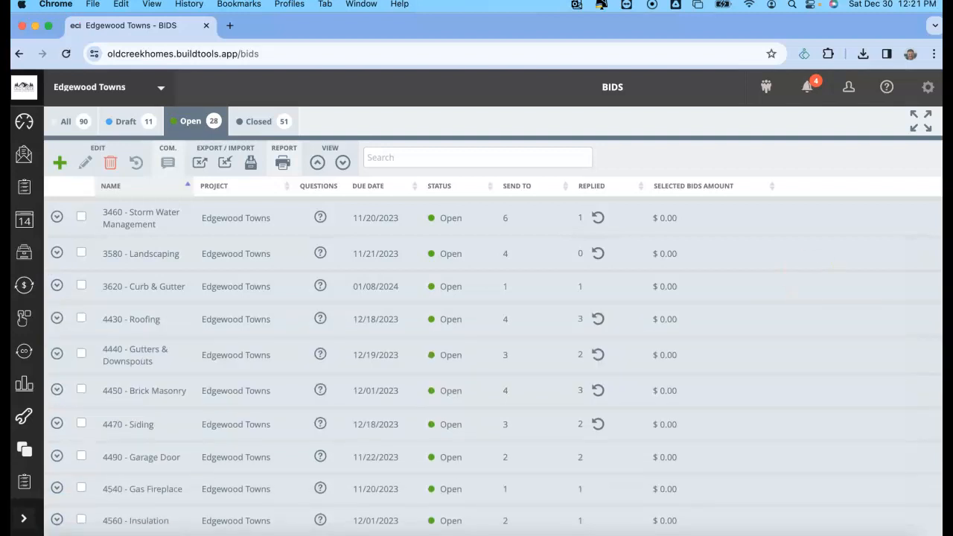
Bring the report preview back to check the 4840 - Sod entry, and move the preview aside again.
drag(571, 35, 530, 26)
scroll(528, 299, down, 2)
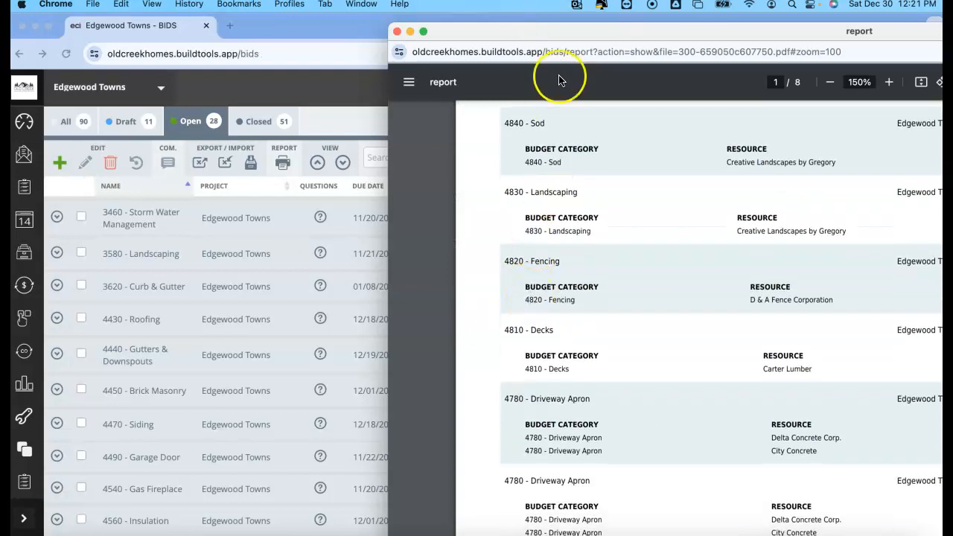
drag(565, 33, 941, 34)
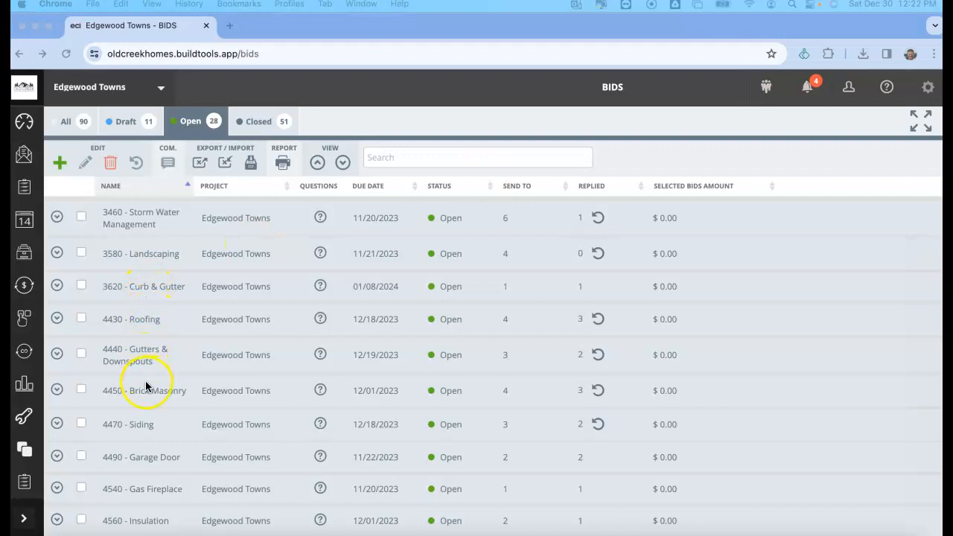
Find the 4840 - Sod package in the open bids list, expand it, and check its due date and bid status.
scroll(146, 385, down, 3)
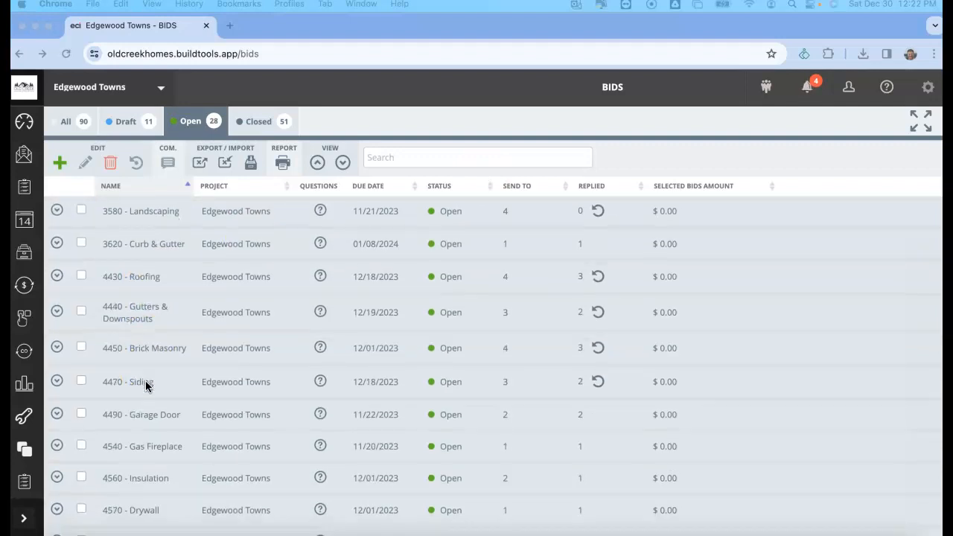
scroll(145, 381, down, 10)
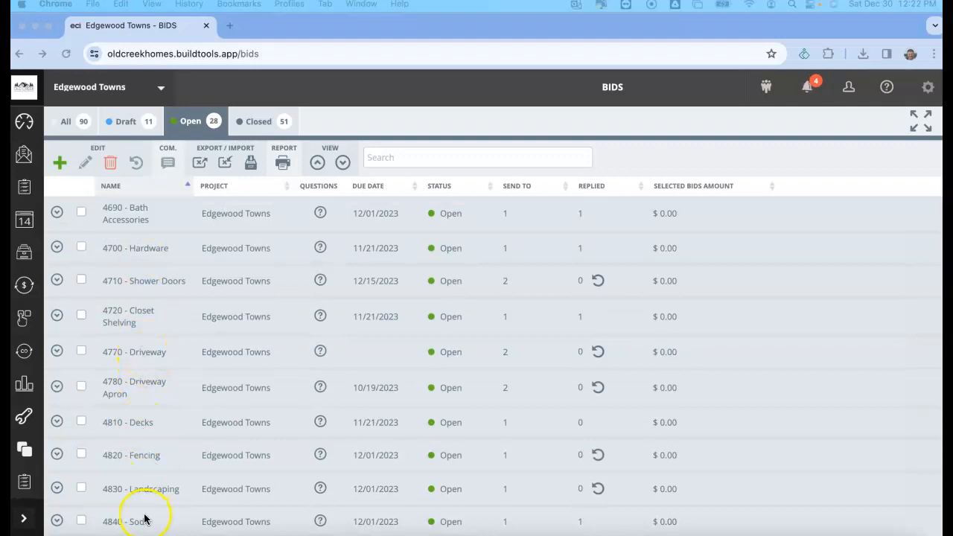
click(57, 520)
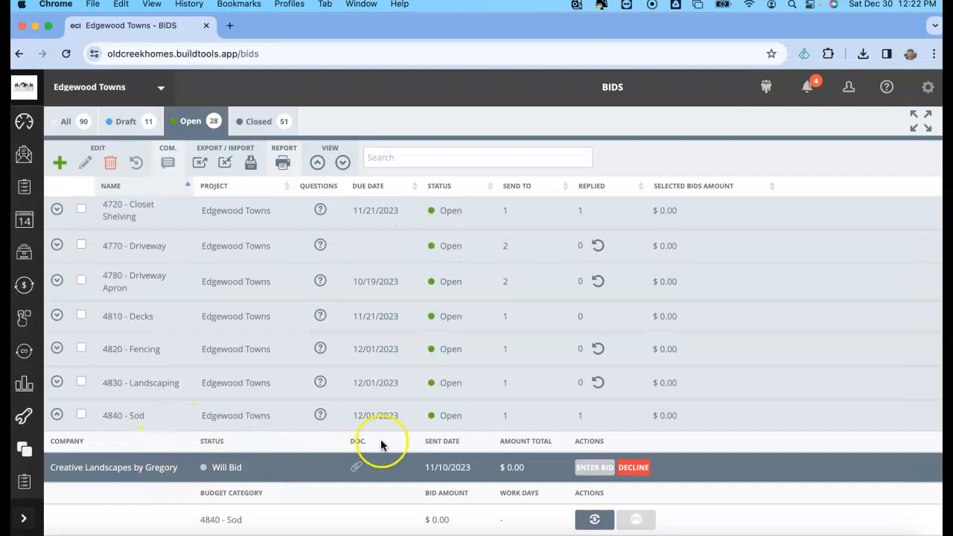
drag(350, 415, 396, 417)
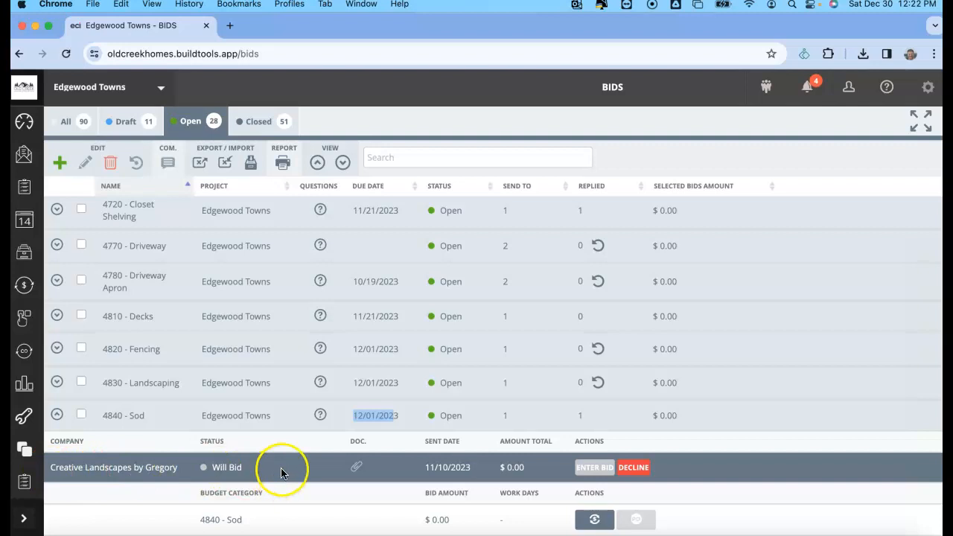
Open the 4840 - Sod bid package for editing and set its due date to 01/08/2024.
click(291, 419)
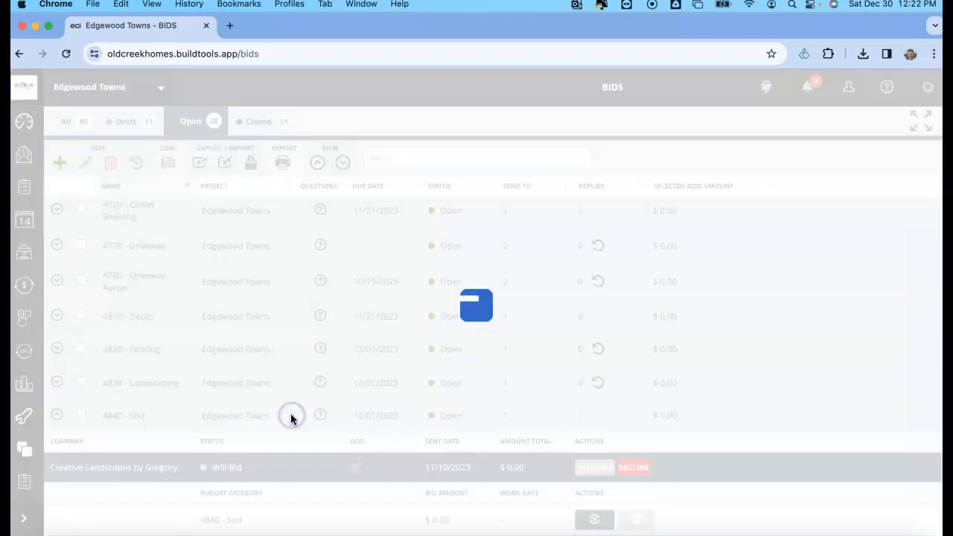
click(297, 421)
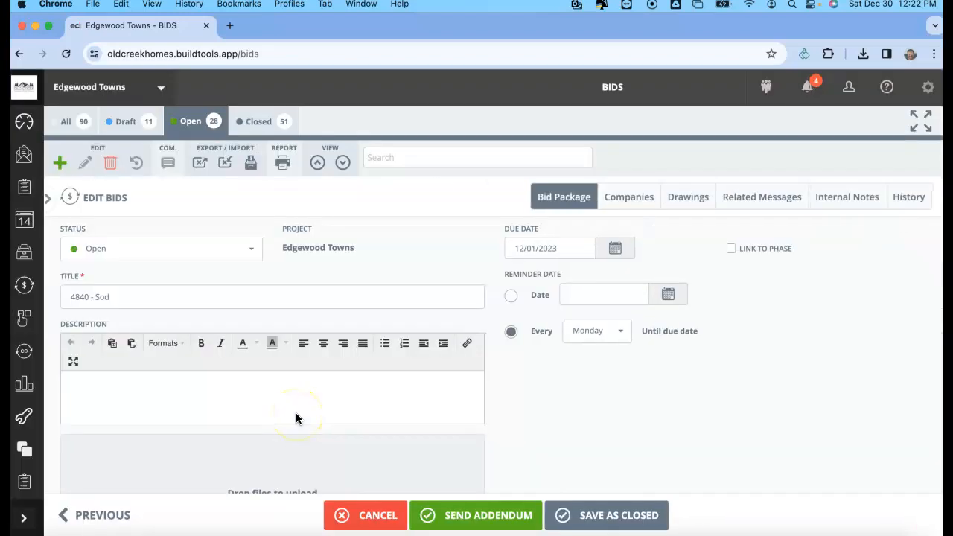
click(616, 253)
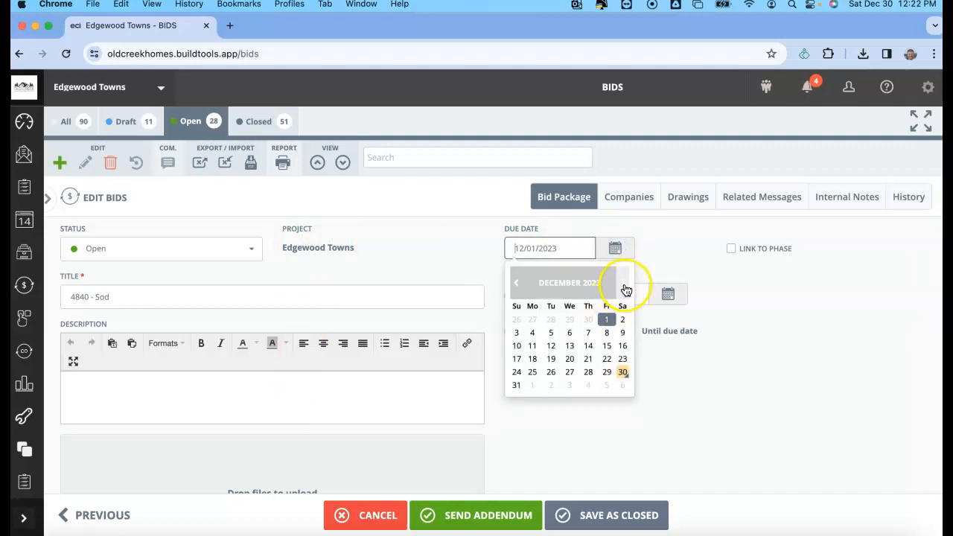
click(624, 286)
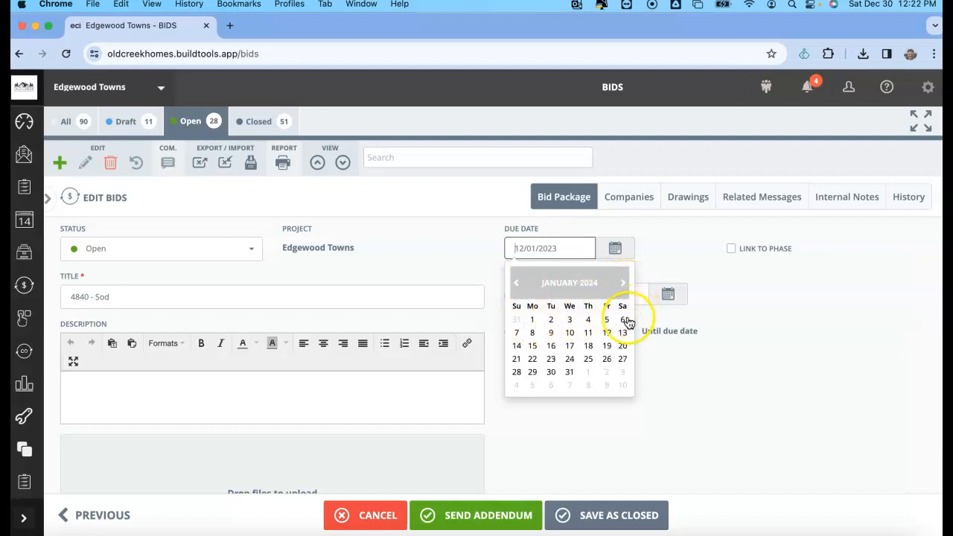
click(532, 333)
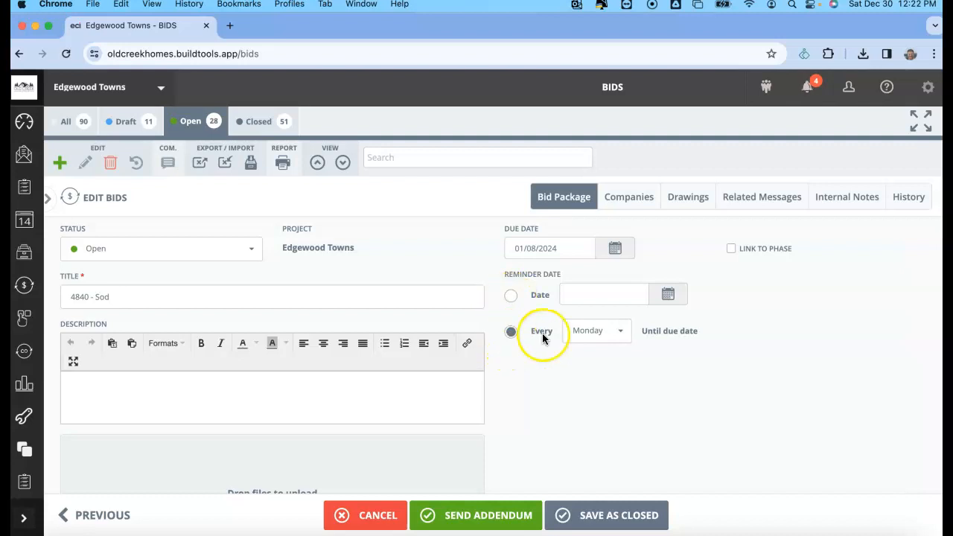
Switch the 4840 - Sod package's reminder from weekly to a specific date and set it to 01/03/2024.
click(511, 295)
click(669, 295)
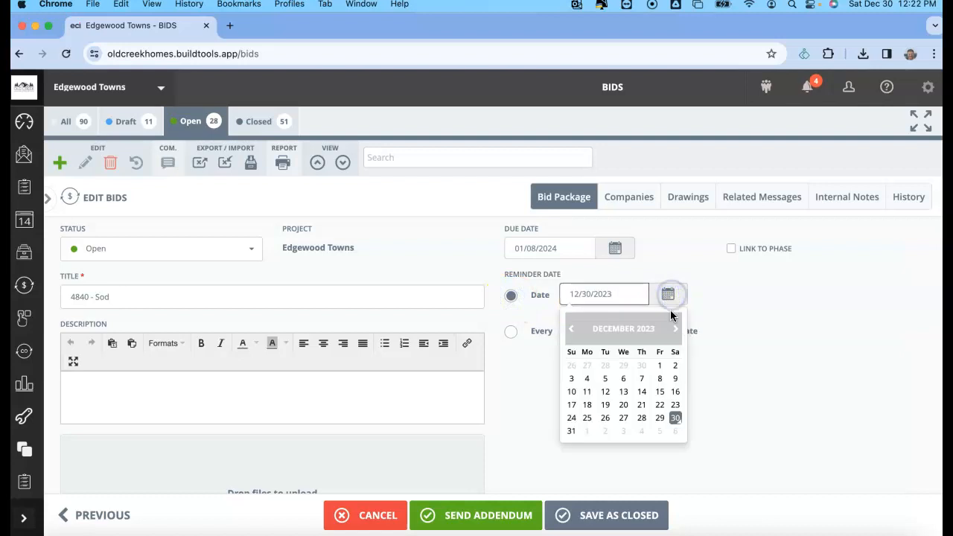
click(675, 329)
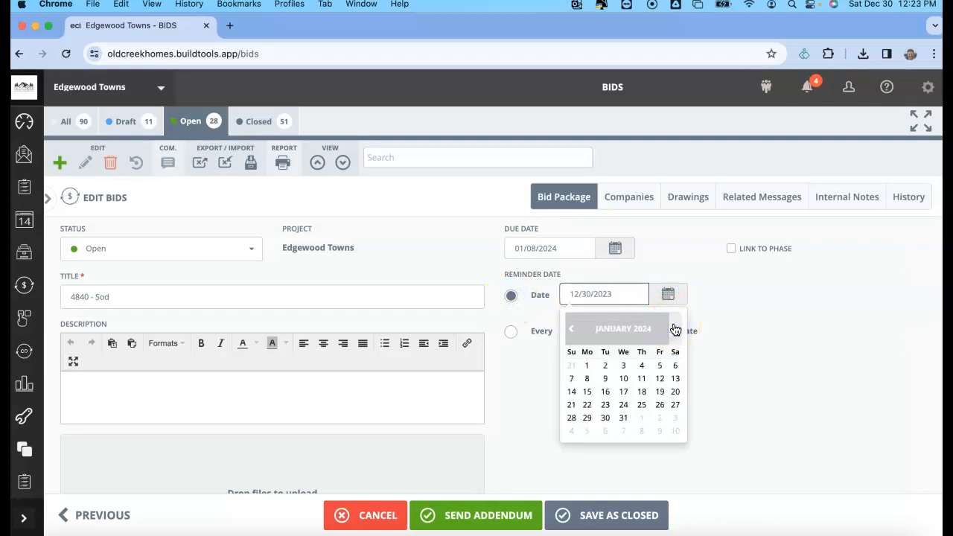
click(586, 380)
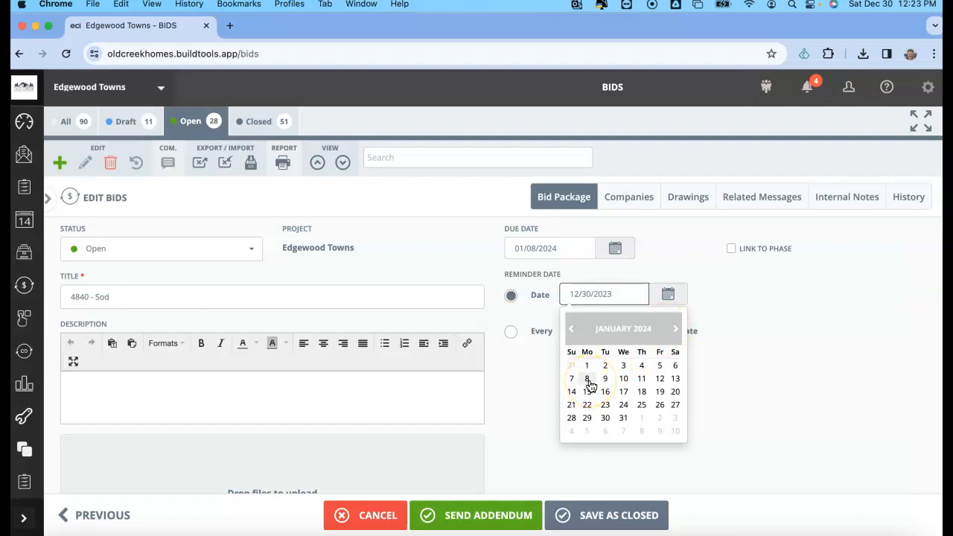
click(623, 366)
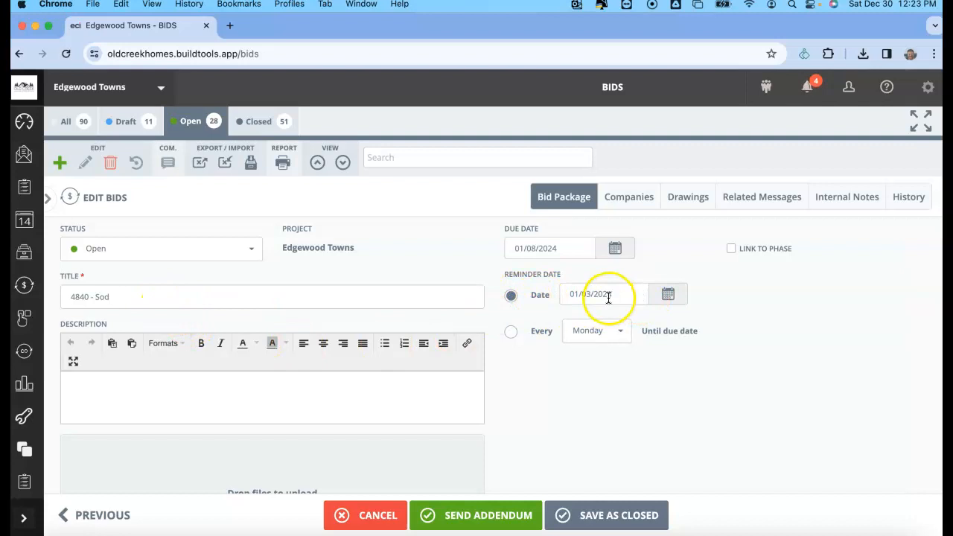
click(668, 294)
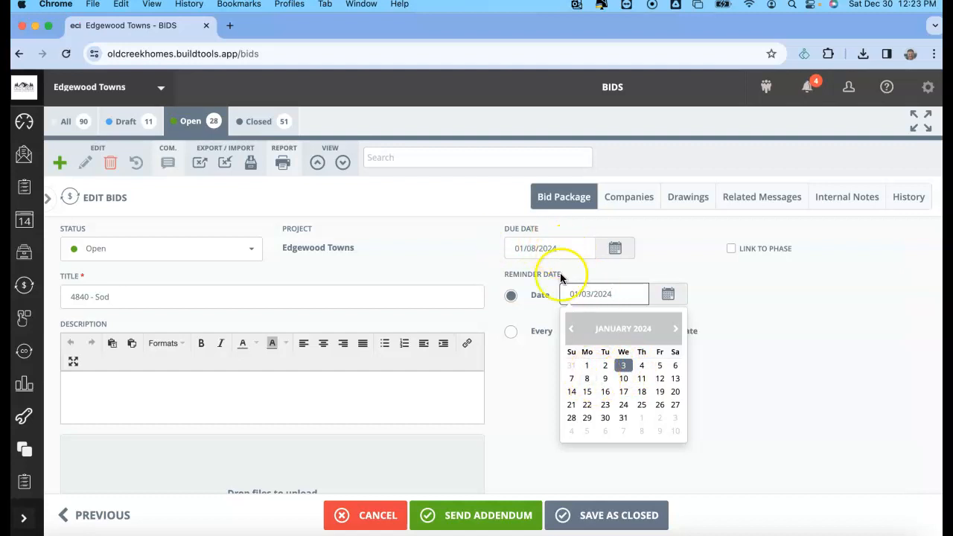
click(534, 383)
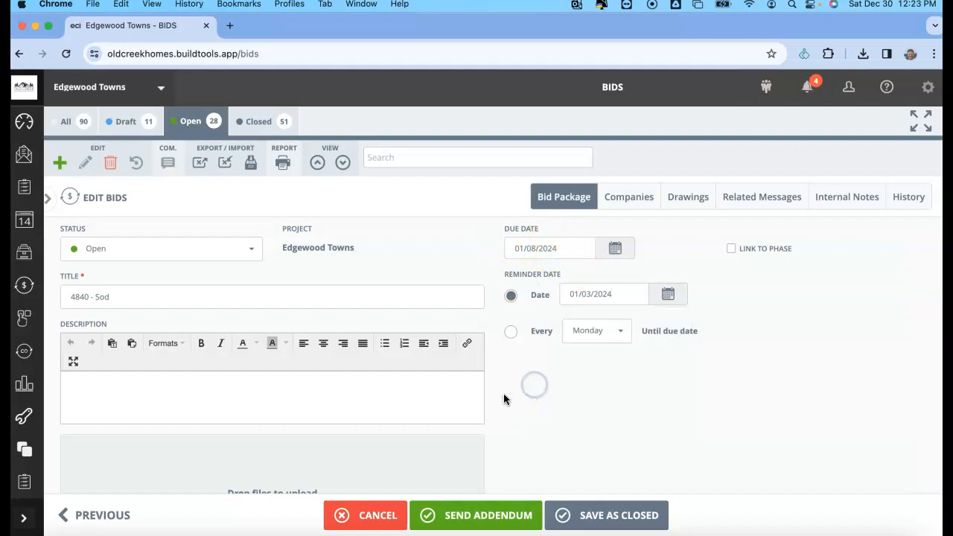
Start a bulleted list in the bid package's description with "Please break up for all (7) lots because of different costs.".
scroll(505, 395, down, 2)
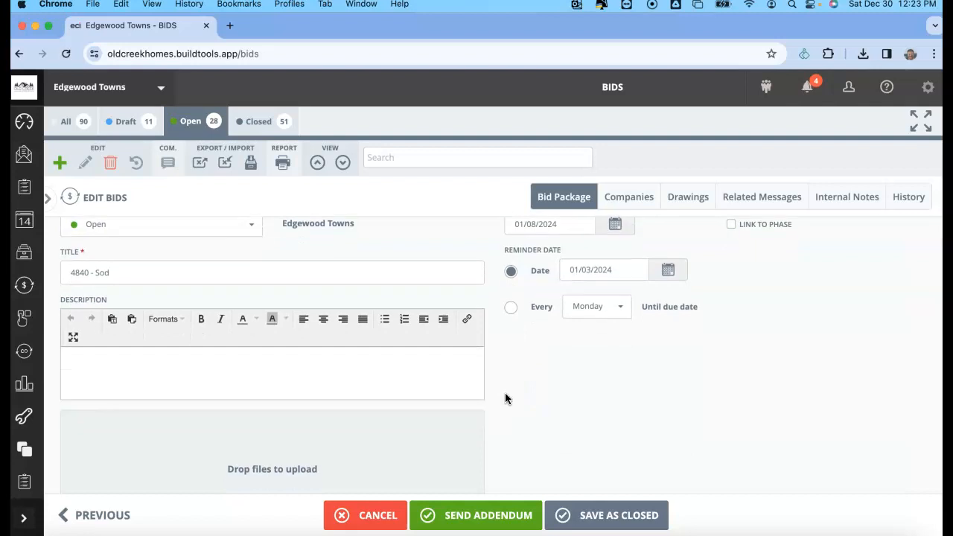
scroll(504, 394, down, 3)
click(124, 283)
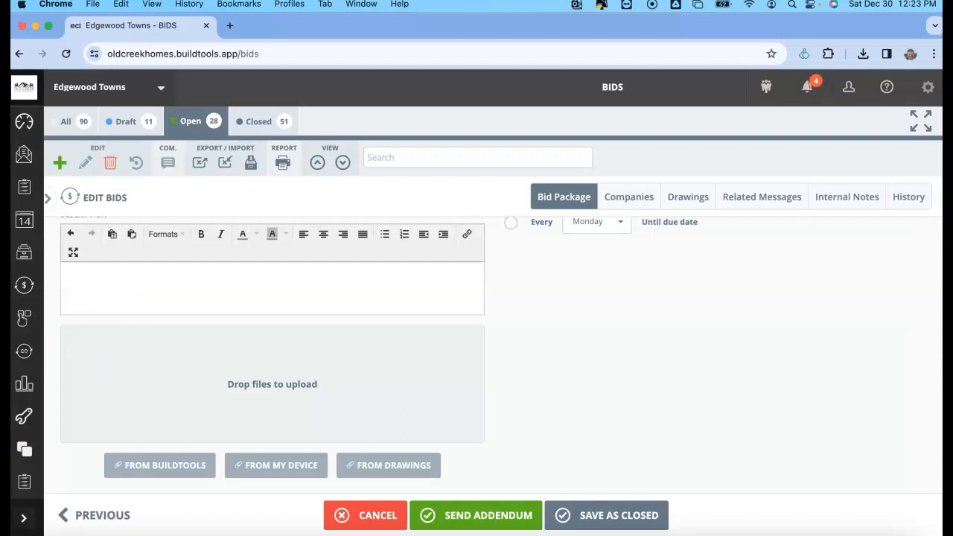
click(78, 279)
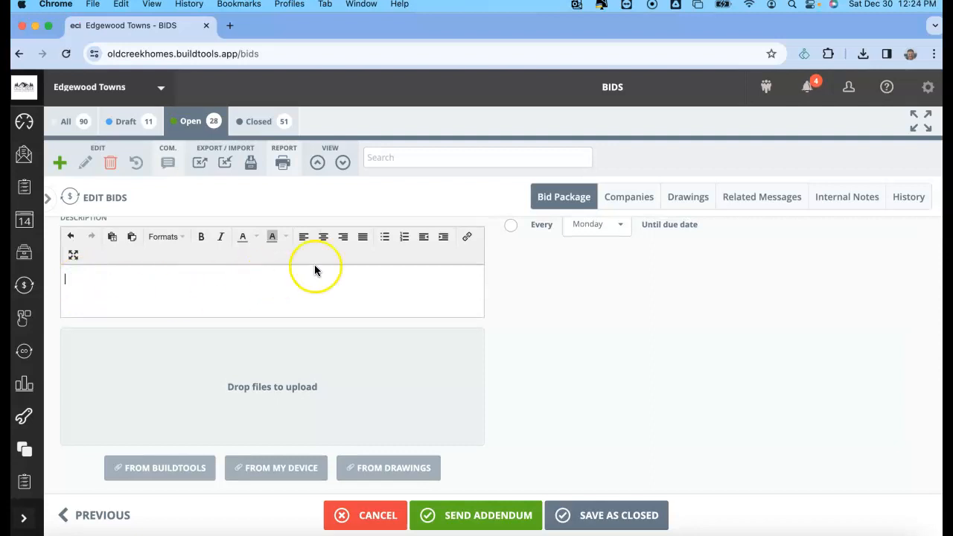
click(384, 236)
text(Please break up)
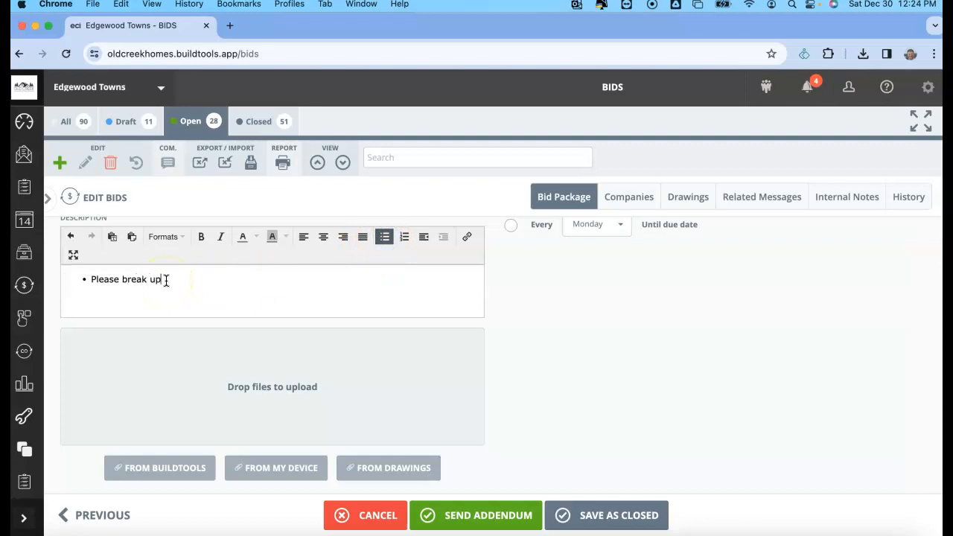
text( for all (7) lots because of differen)
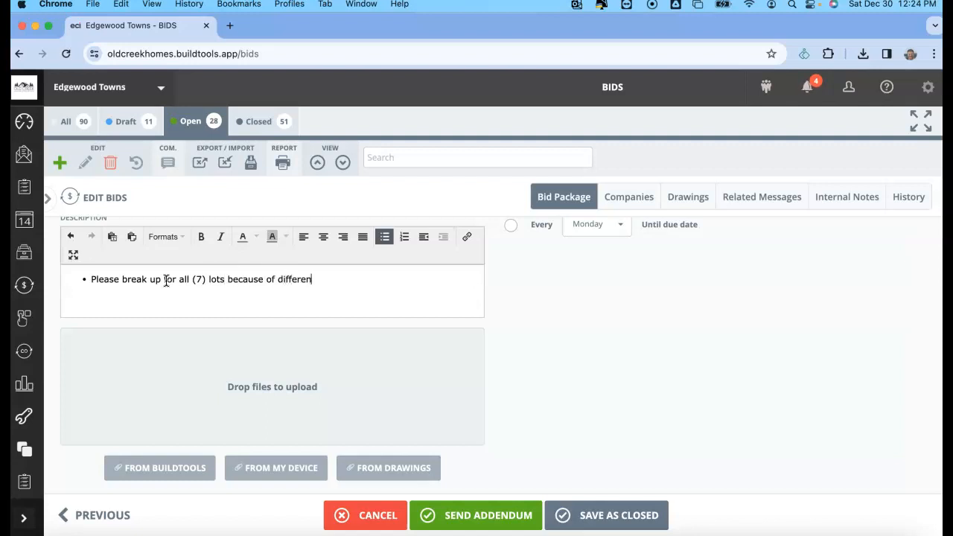
text(t costs.)
Add a second description bullet reading "Landscaping/trees/bushes should be in the next bid package.".
key(Return)
text(Landscaping/)
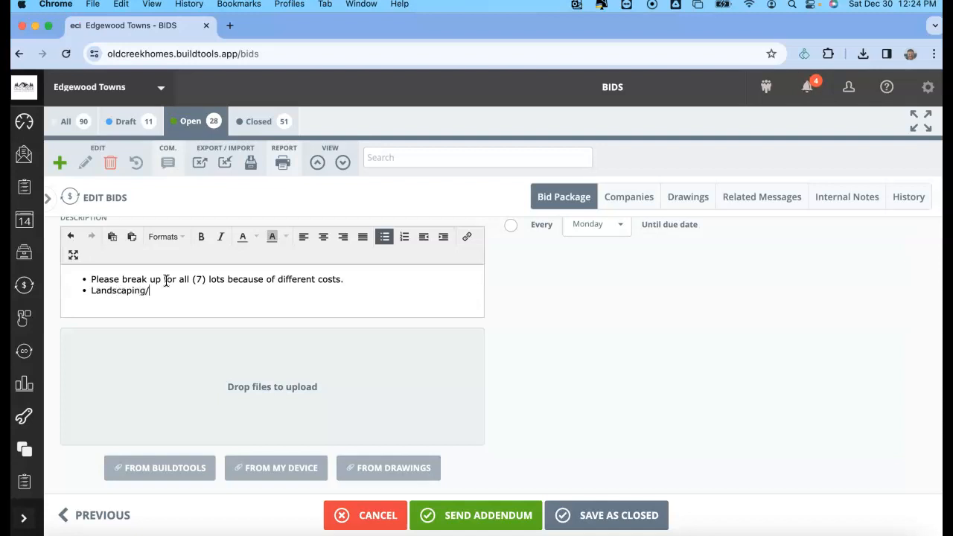
text(trees/bushes sho)
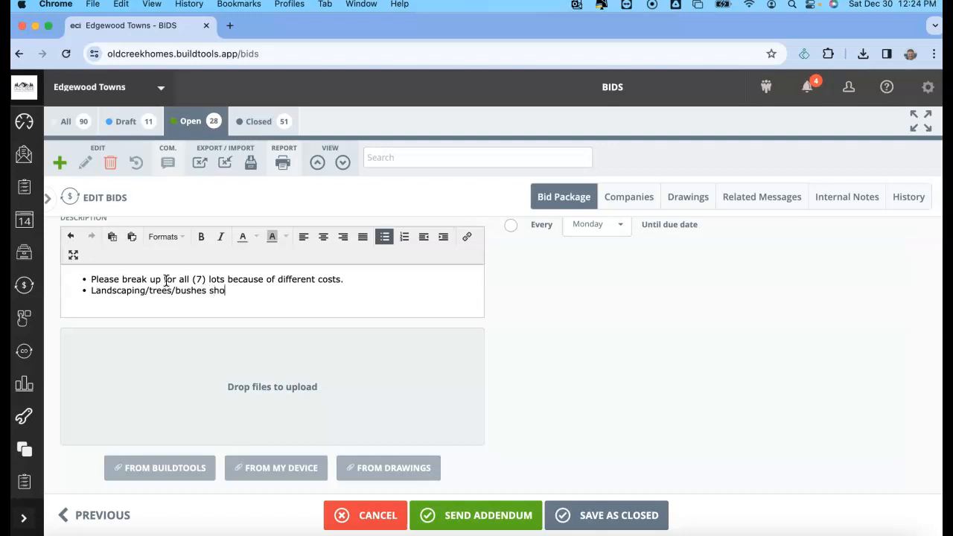
text(uld be in the next bid pak)
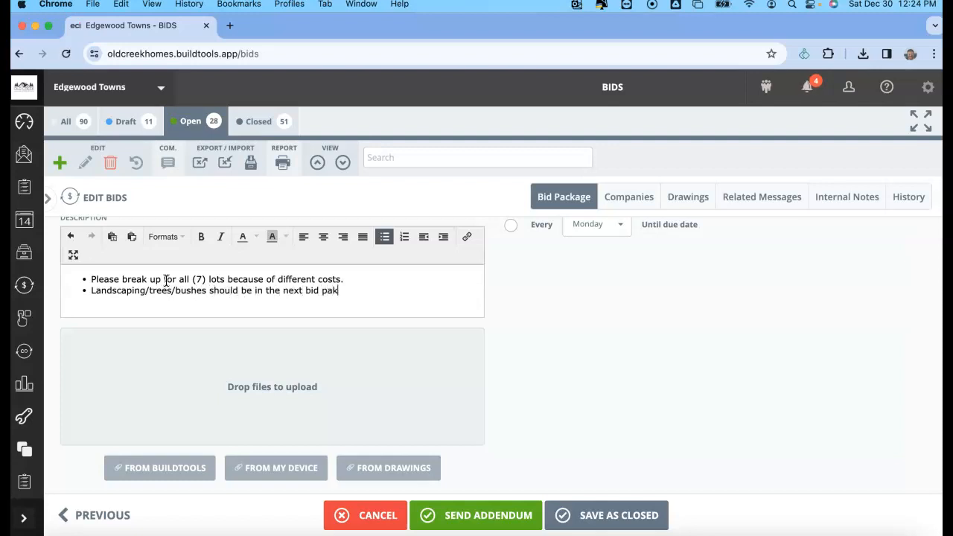
key(BackSpace)
text(ckage.)
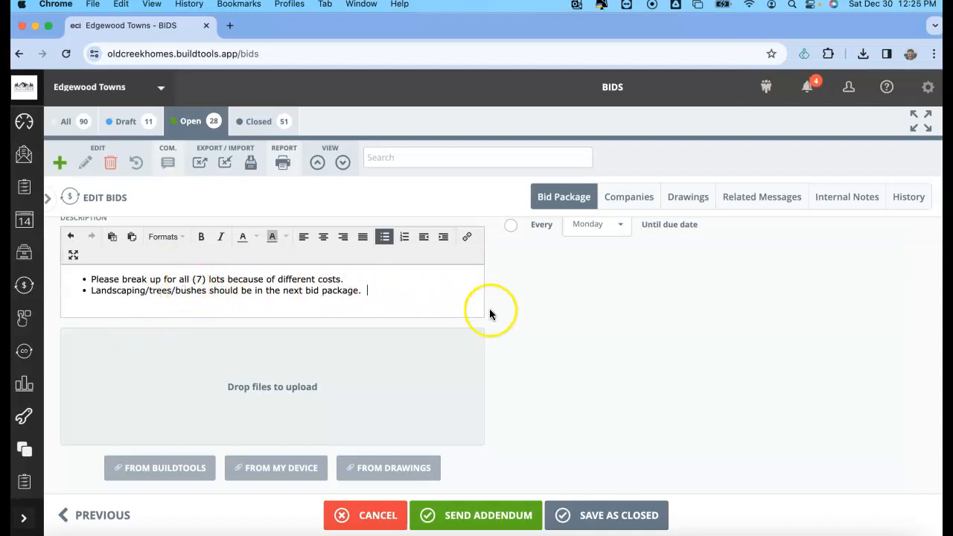
Attach APPROVED - Site Plan.pdf to the bid package from the project's Drawings folder in BuildTools.
scroll(492, 318, up, 3)
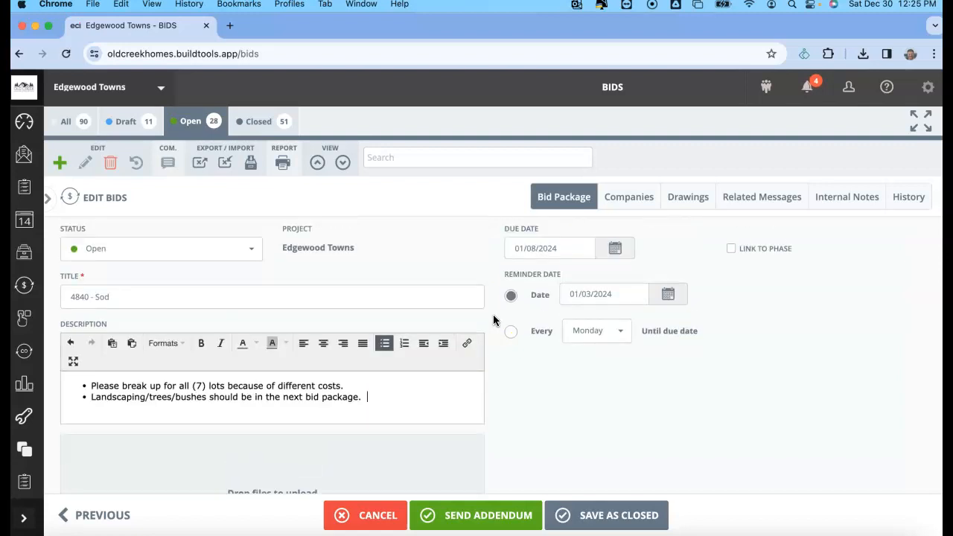
scroll(493, 316, down, 4)
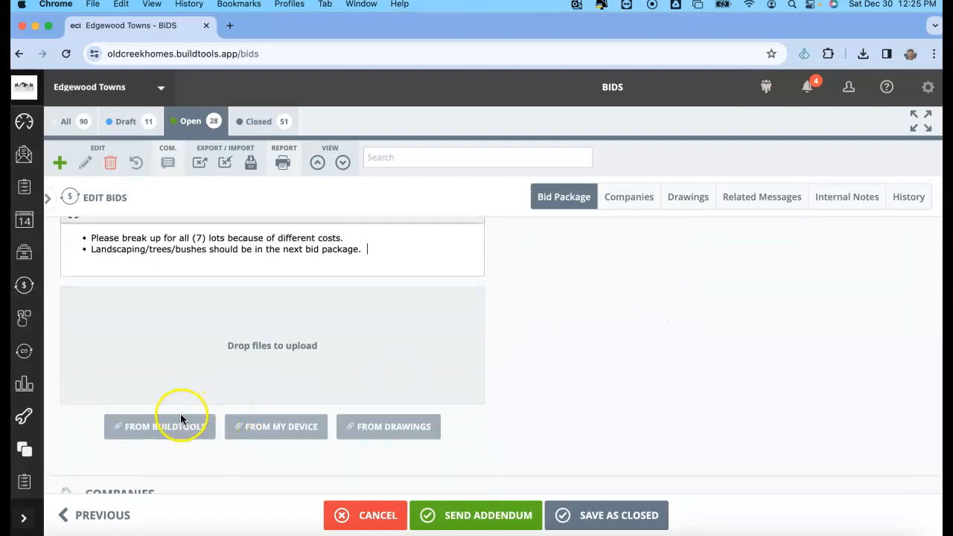
click(146, 435)
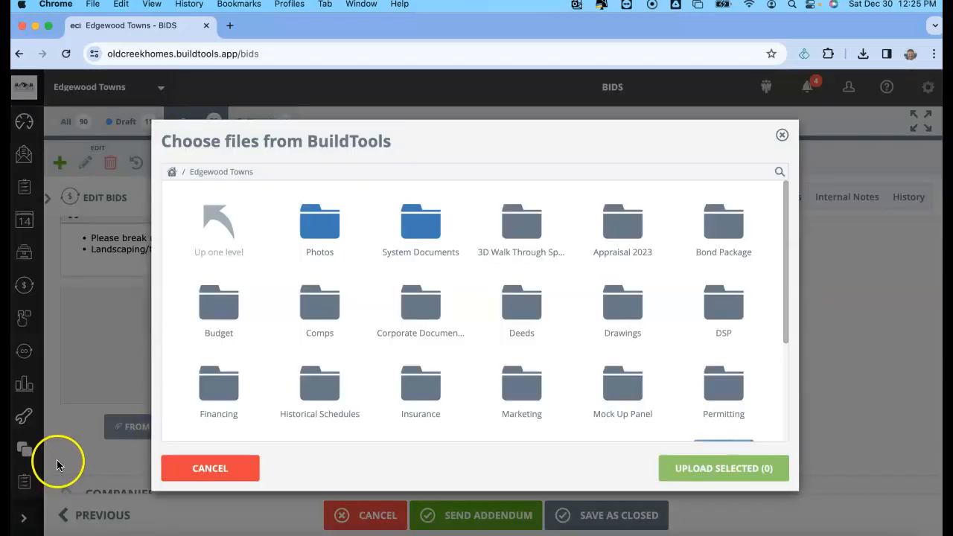
click(210, 465)
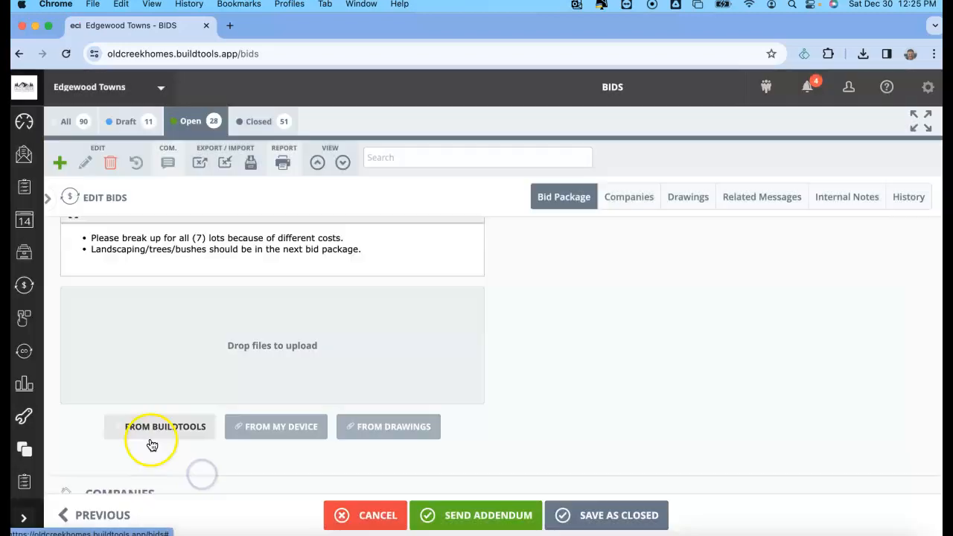
click(166, 426)
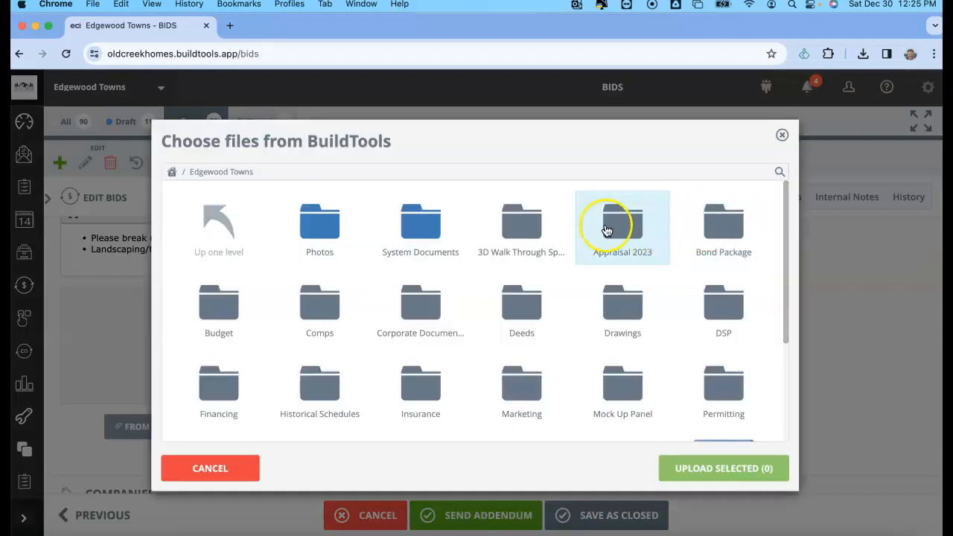
double_click(638, 311)
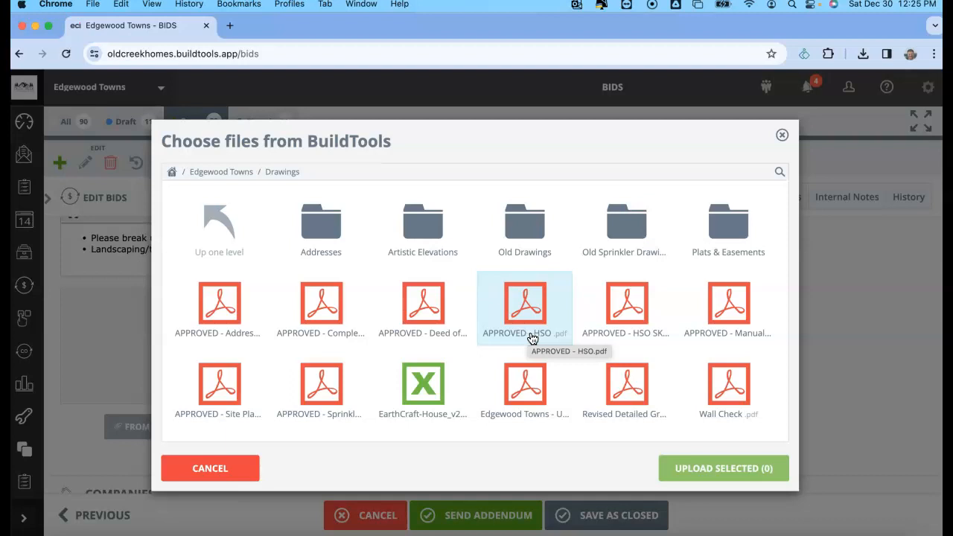
click(216, 385)
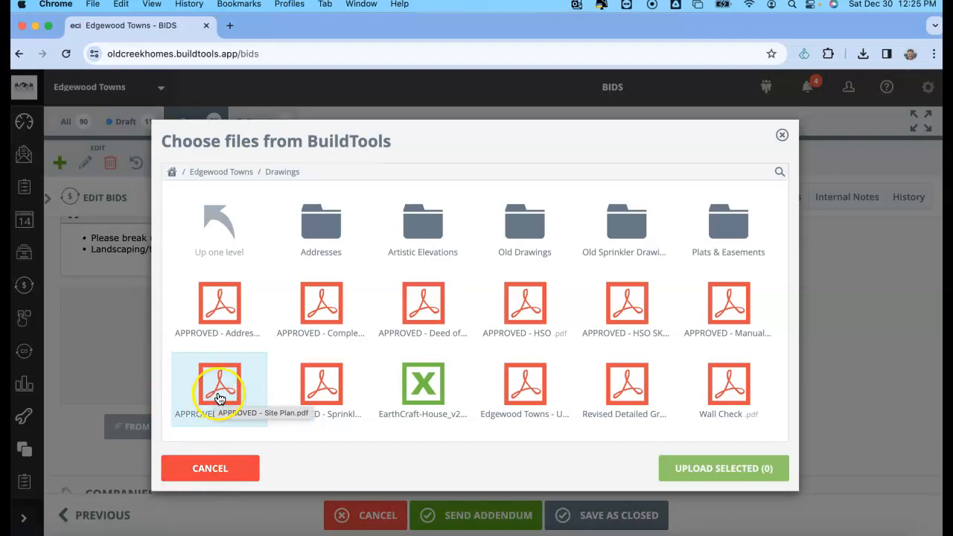
click(218, 397)
click(696, 467)
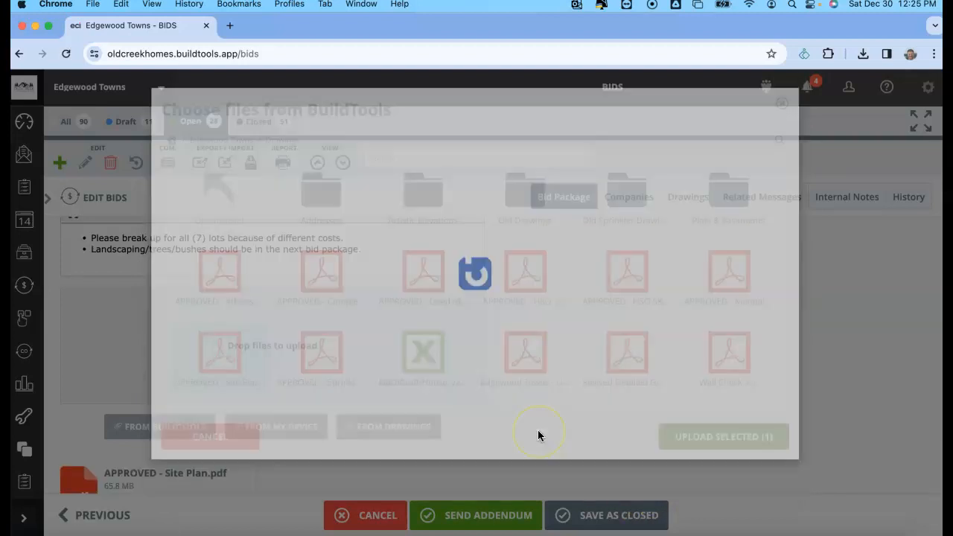
Check the attached site plan, send the 4840 - Sod changes as an addendum, and collapse the package in the list.
scroll(500, 356, down, 3)
scroll(500, 357, down, 1)
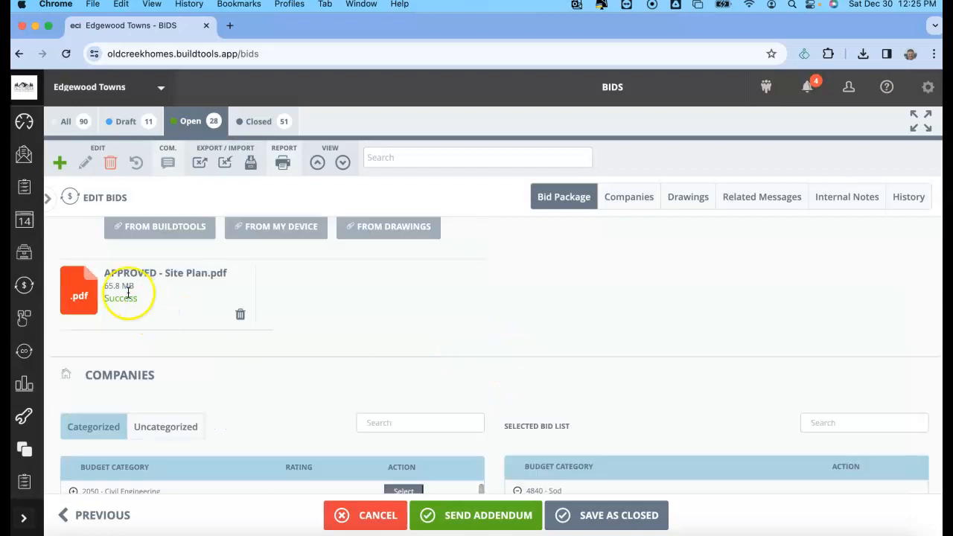
click(462, 515)
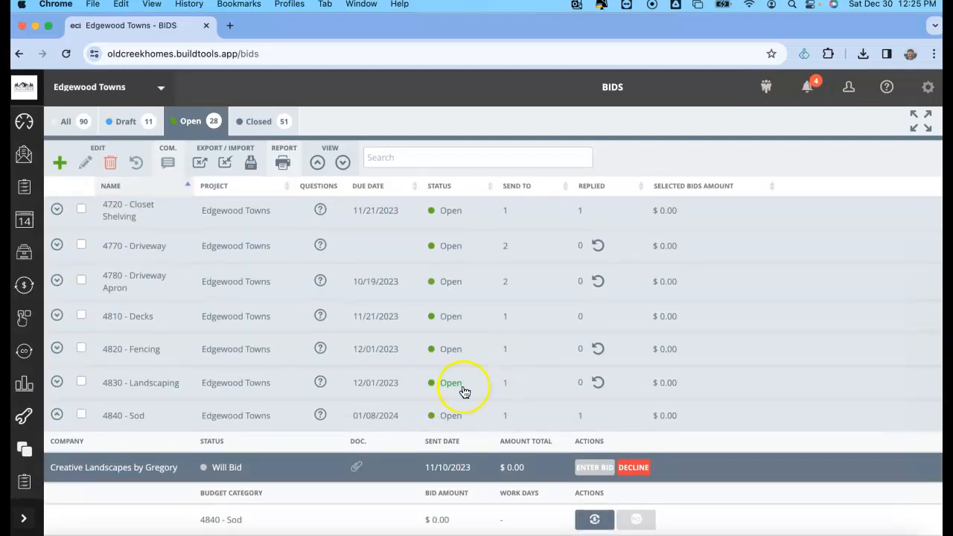
click(55, 417)
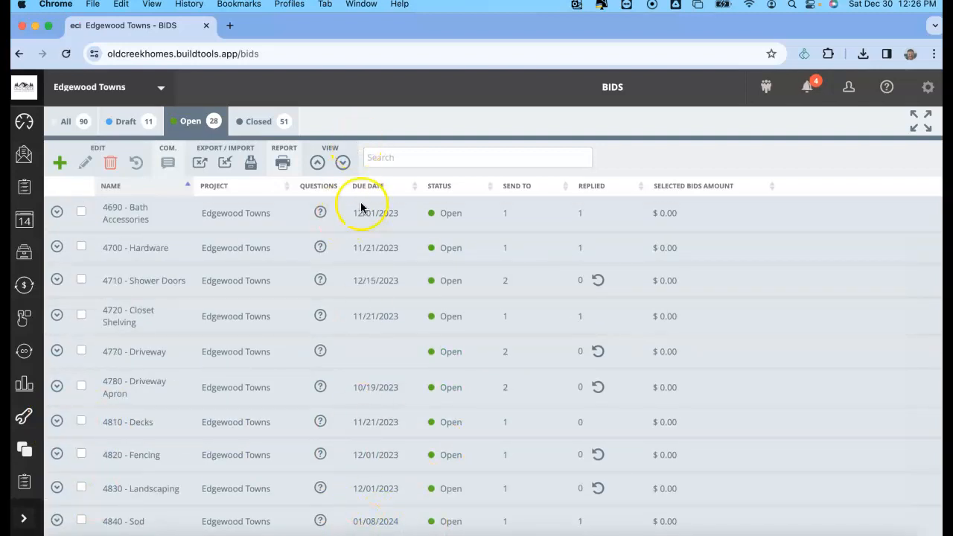
Sort the open bids by due date and review the list for packages with past or missing due dates.
scroll(362, 274, up, 5)
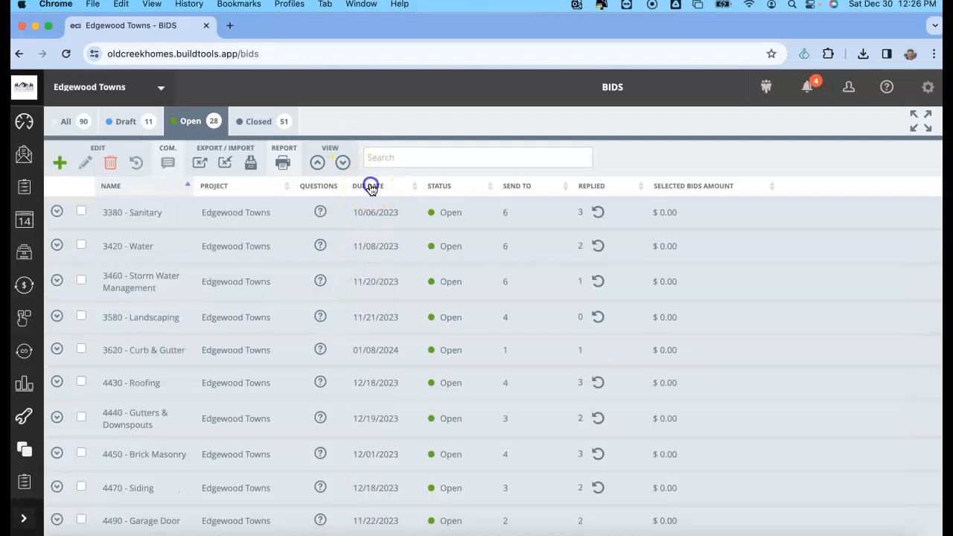
click(370, 186)
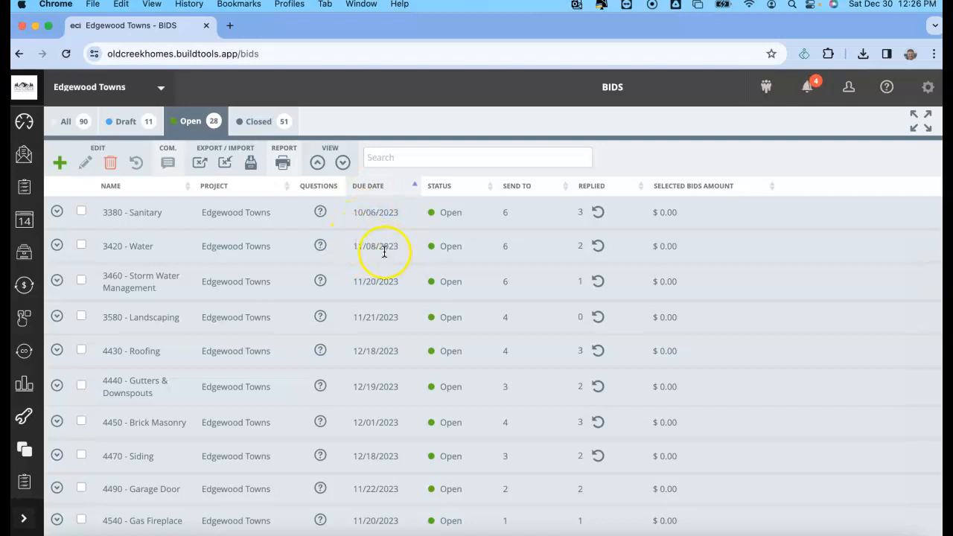
scroll(354, 339, down, 10)
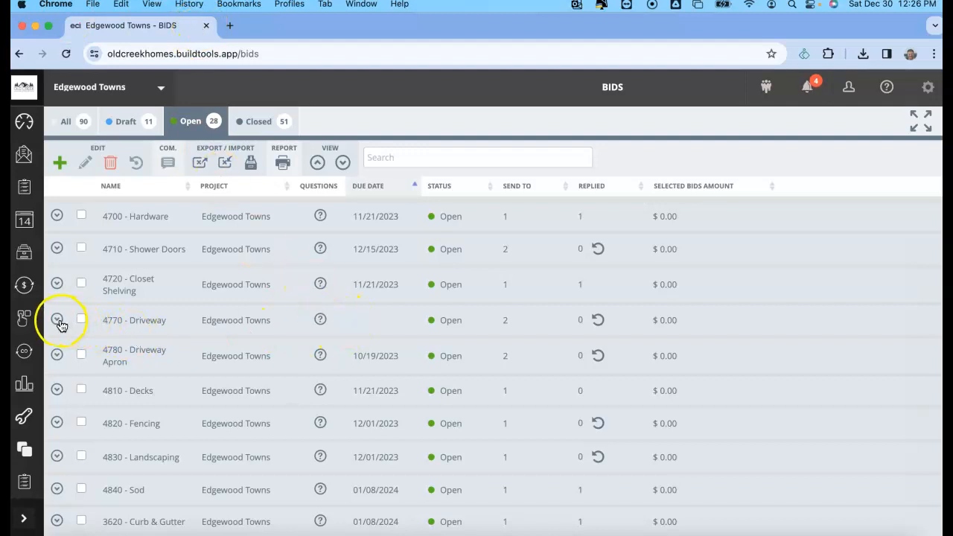
scroll(395, 332, up, 10)
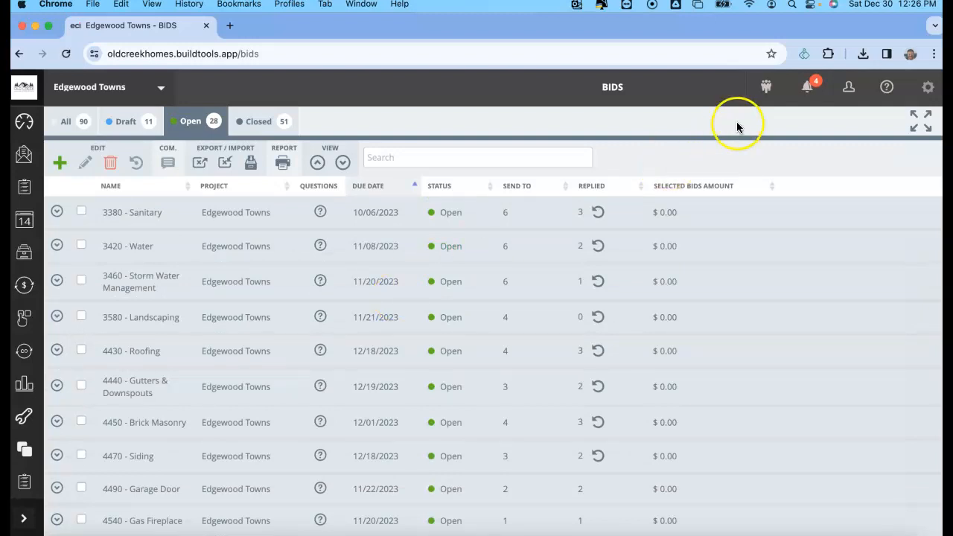
Open the companies directory and search for "creati", filtering it to Creative Landscapes by Gregory.
click(767, 91)
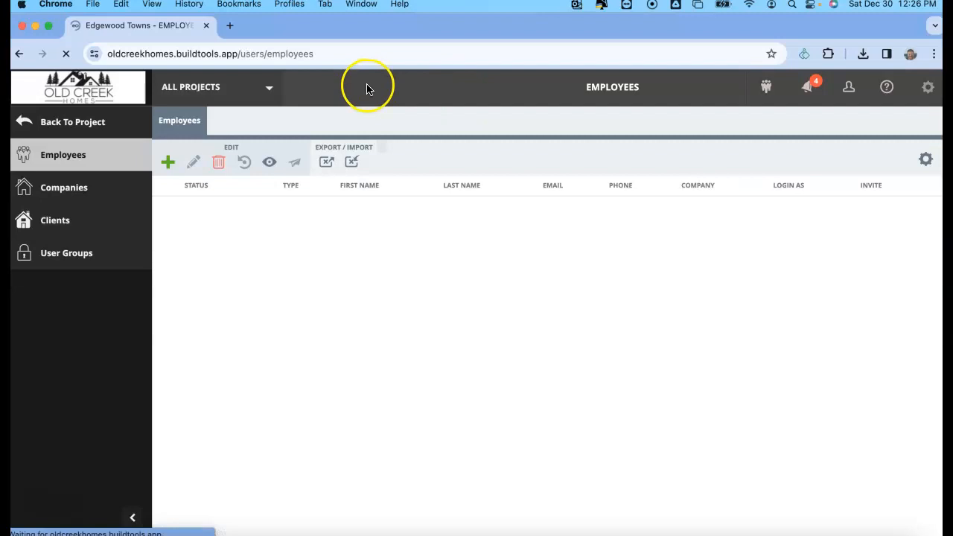
click(85, 192)
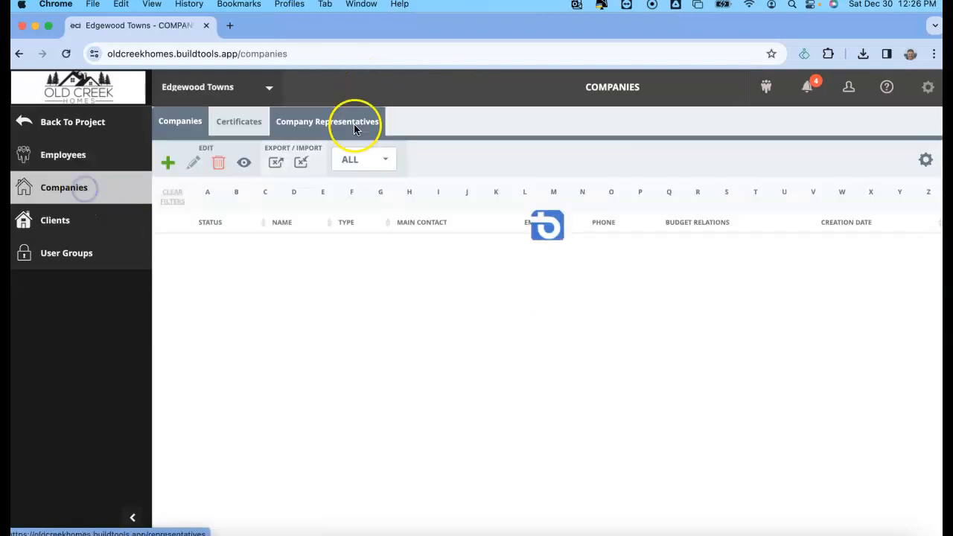
click(198, 126)
click(449, 155)
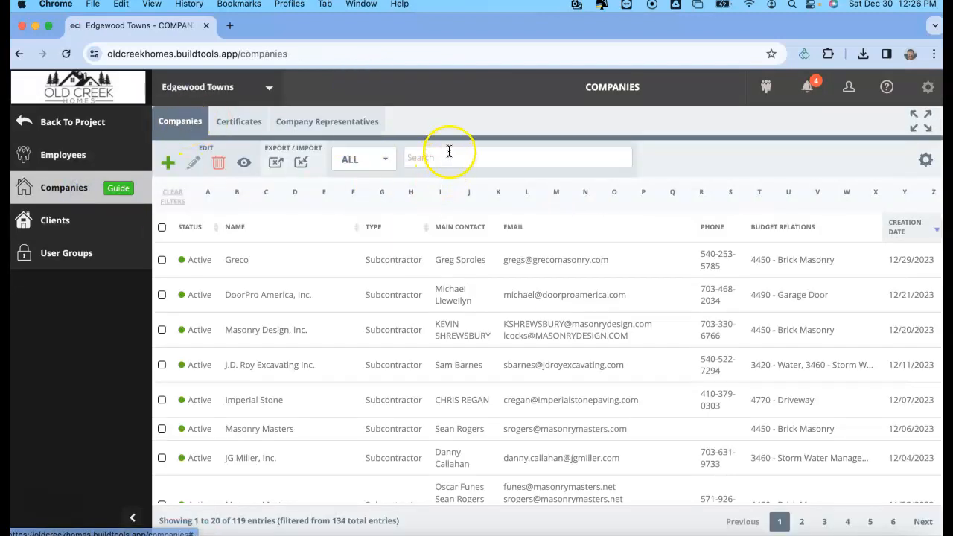
text(creati)
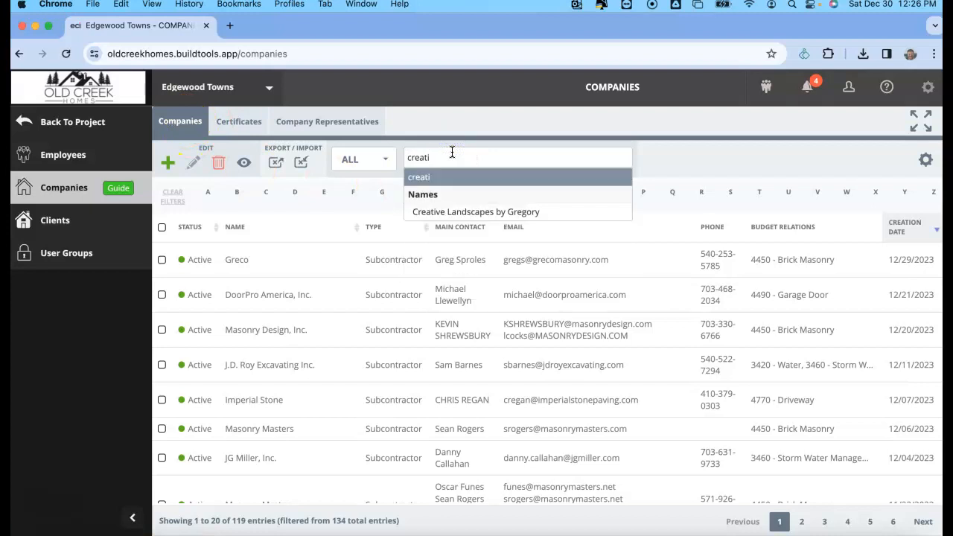
click(459, 209)
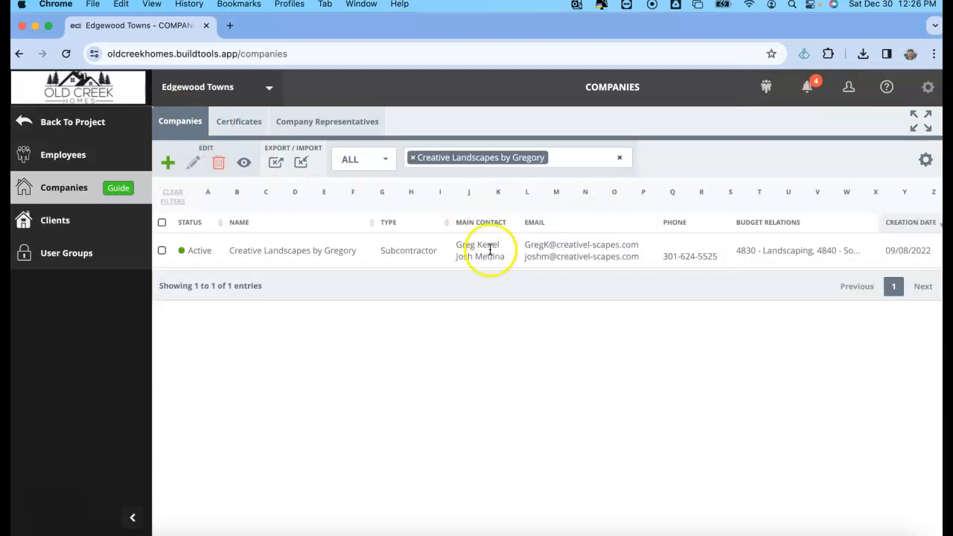
Select the first main contact's email address for Creative Landscapes by Gregory and switch to Outlook.
drag(525, 245, 638, 246)
right_click(623, 246)
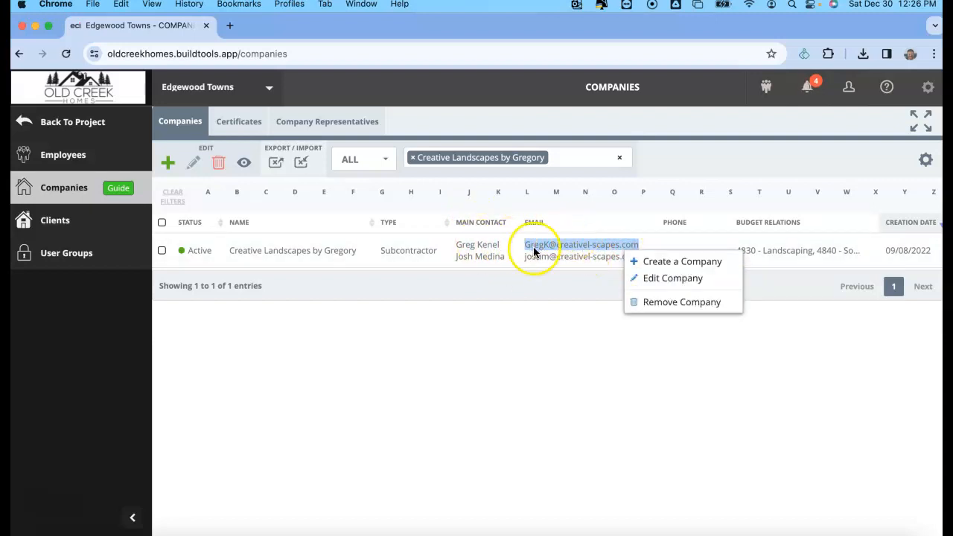
click(494, 535)
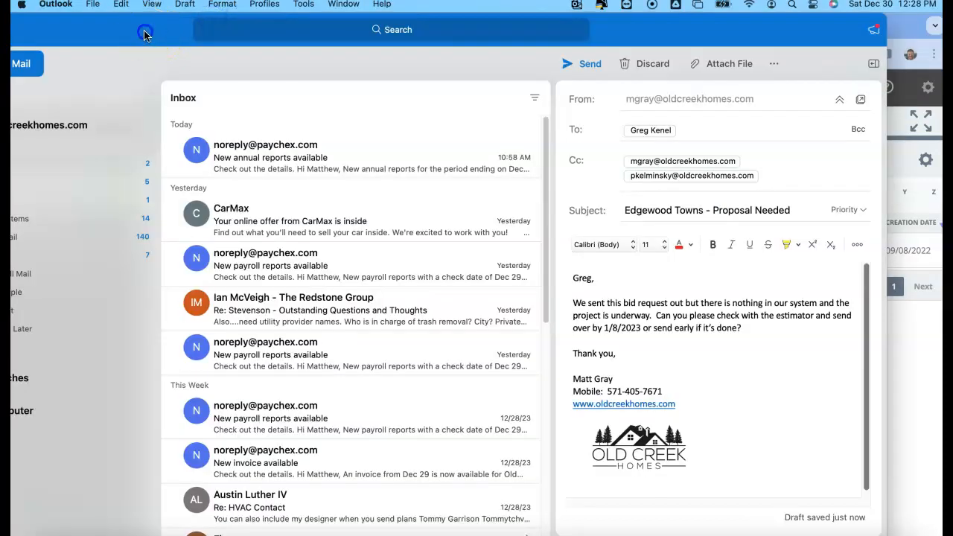
Bring up the "Edgewood Towns - Proposal Needed" draft in its own enlarged window and review its recipients and message.
double_click(146, 29)
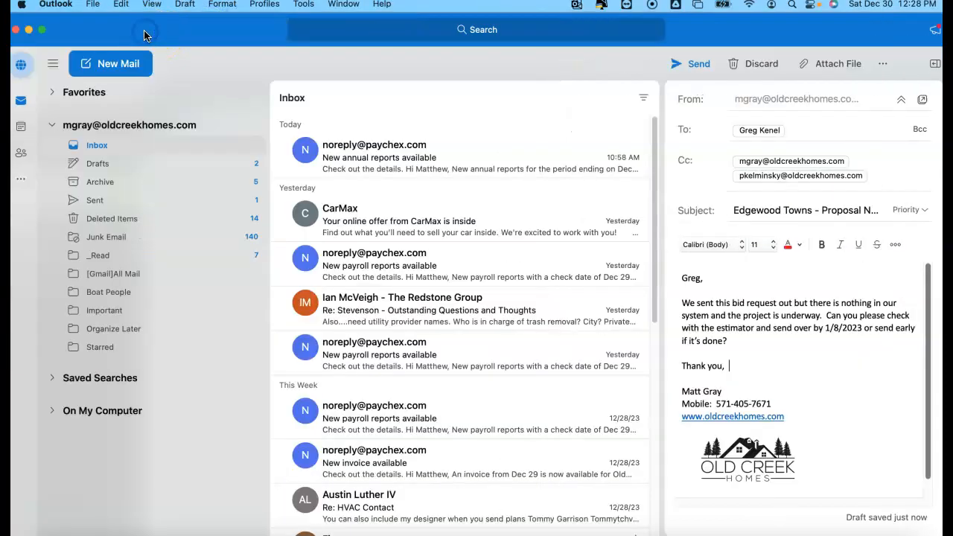
drag(141, 32, 952, 34)
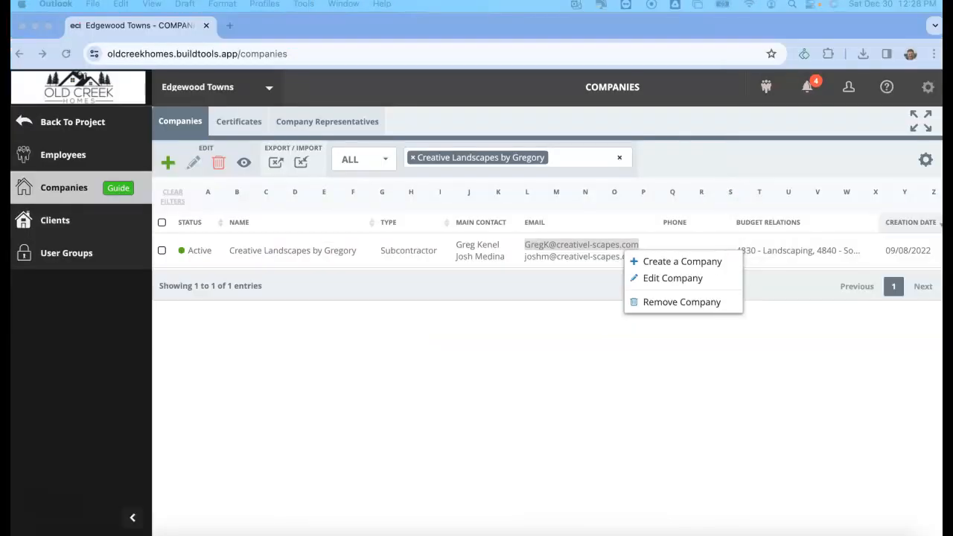
drag(952, 149, 475, 54)
double_click(475, 55)
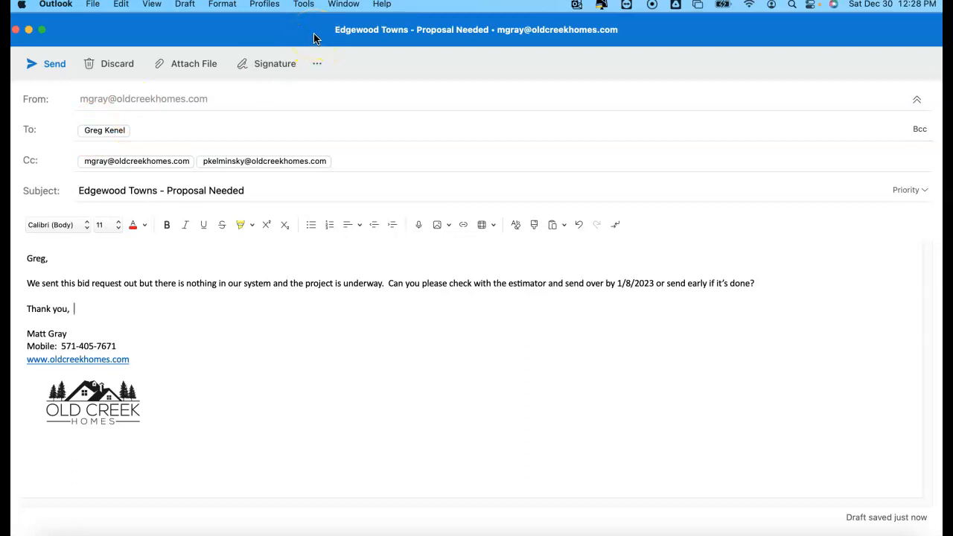
drag(313, 34, 315, 0)
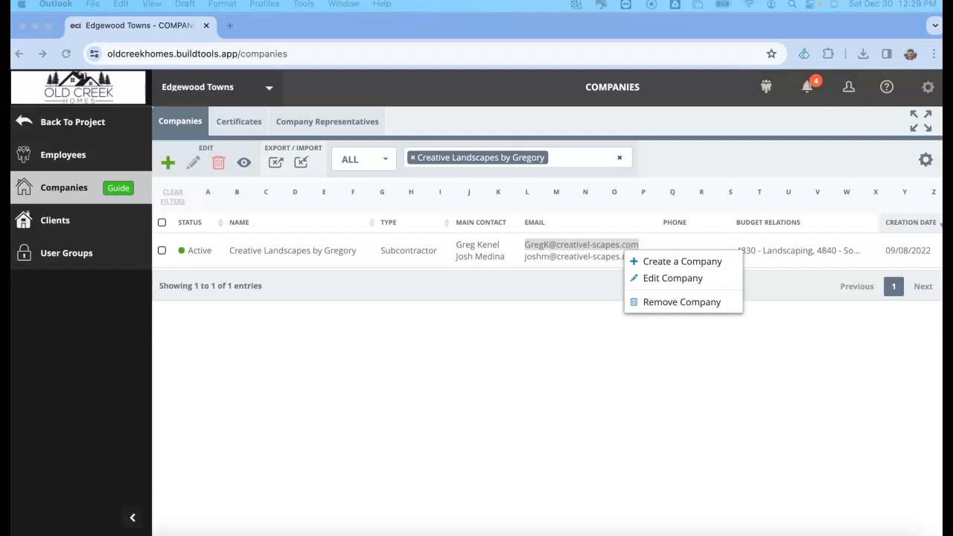
Check the draft's recipients against the company directory and add the second contact's first name to the greeting.
drag(952, 96, 375, 36)
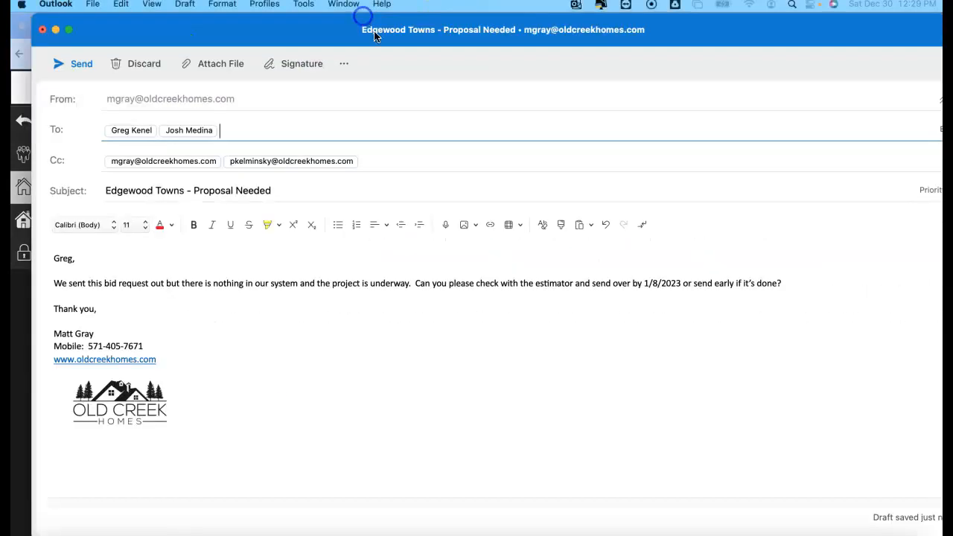
double_click(374, 32)
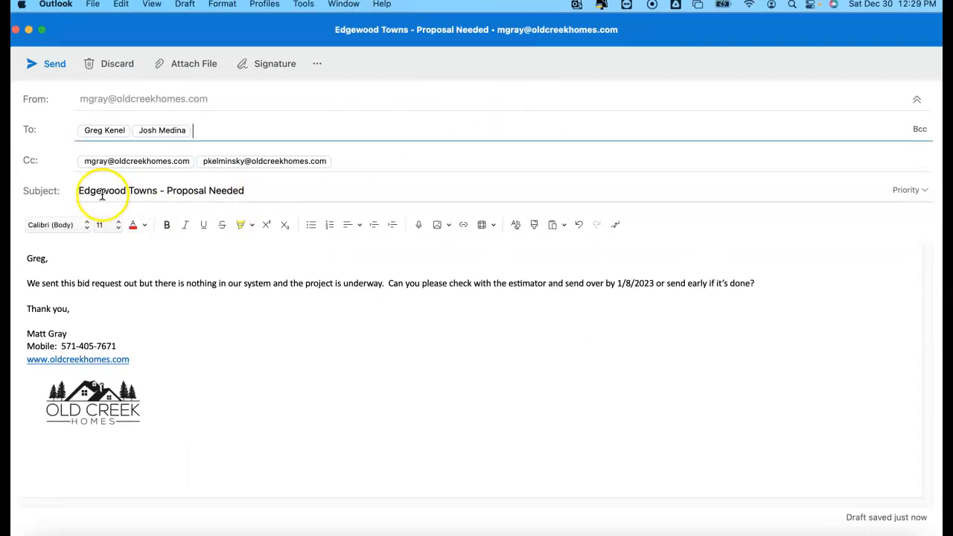
drag(270, 31, 275, 338)
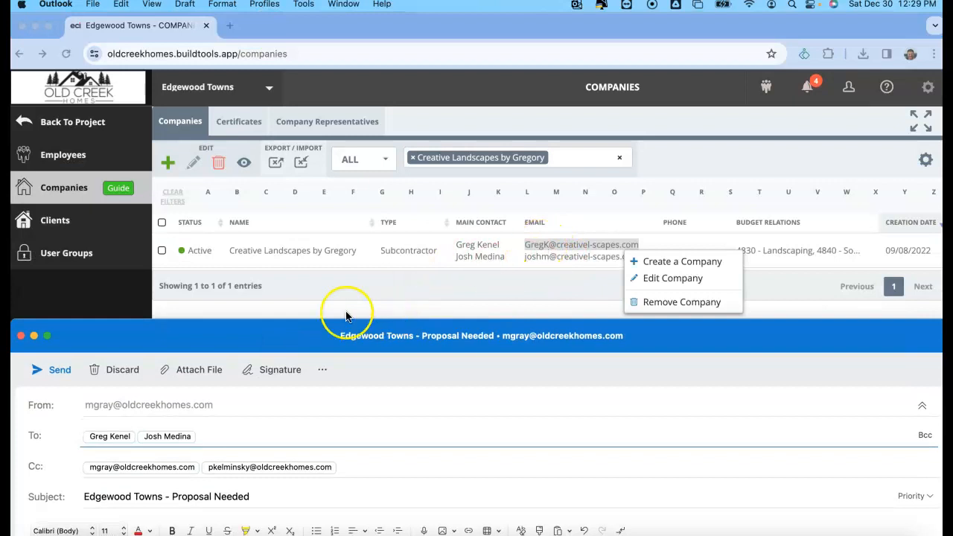
drag(336, 328, 299, 24)
click(50, 260)
text(& Josh,)
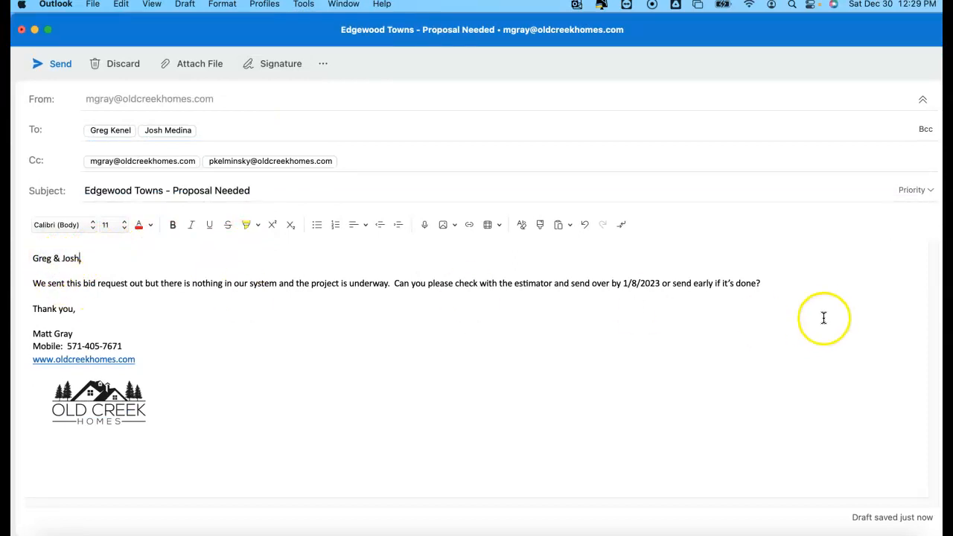
Insert "Happy New Year!" before the first sentence of the email body.
click(34, 282)
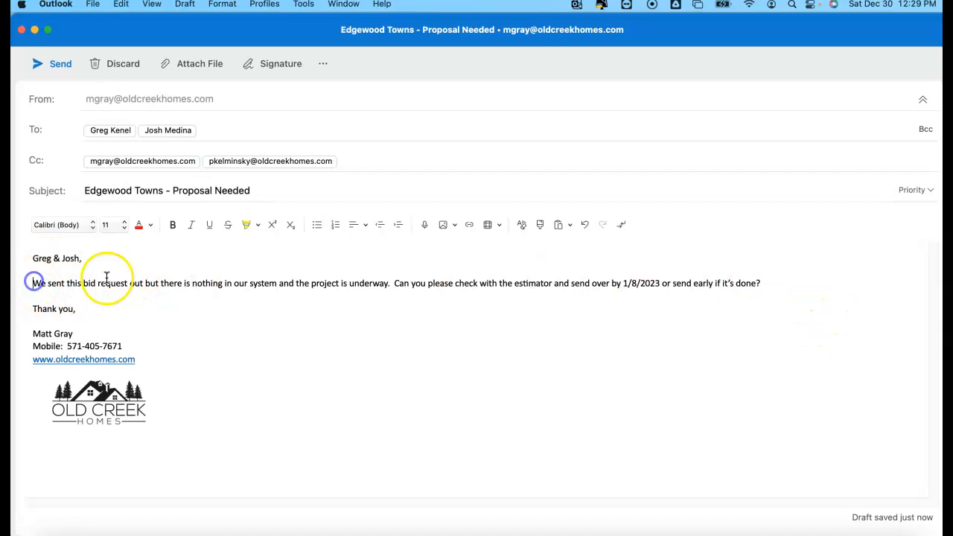
text(Happy New yea)
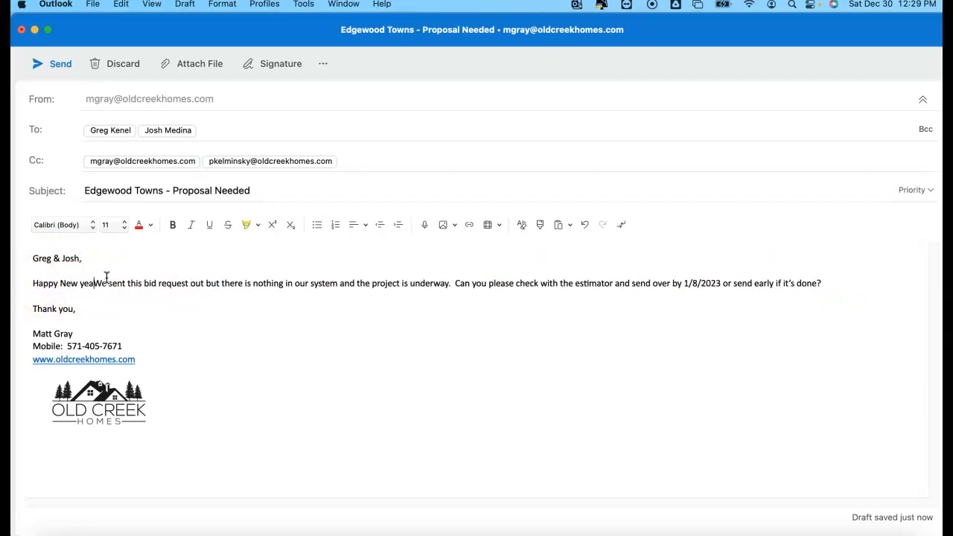
key(BackSpace)
key(BackSpace)
text(Year)
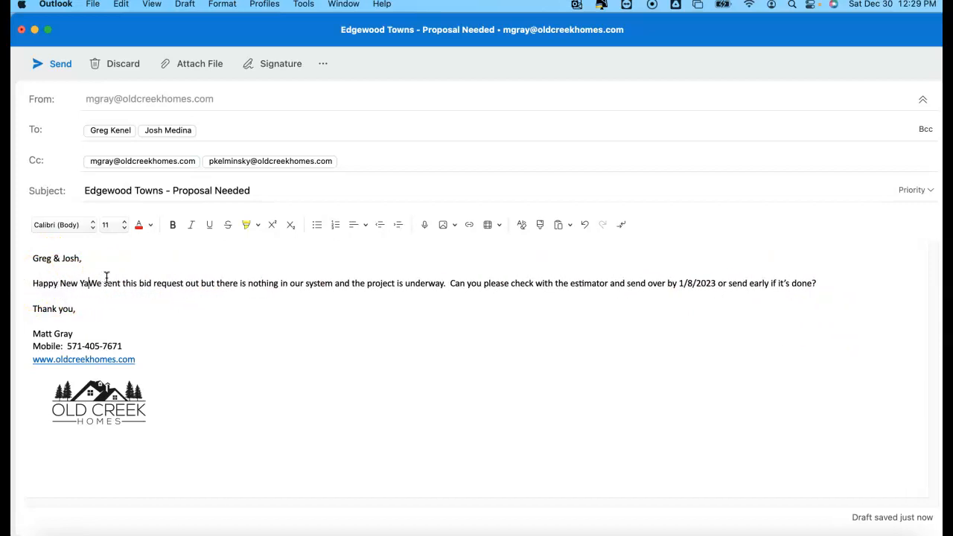
text(!)
click(102, 250)
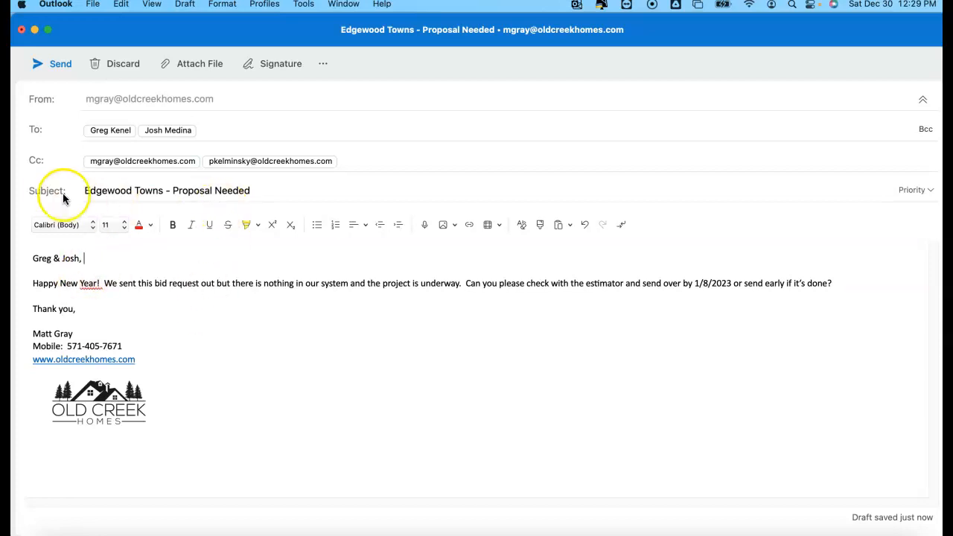
click(102, 283)
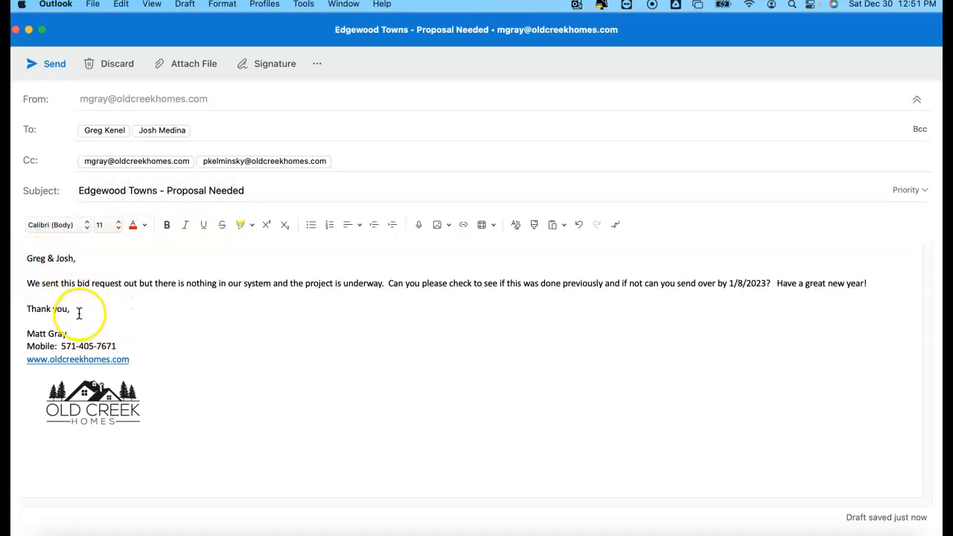
Copy the email text from the greeting through "Thank you," without the signature.
drag(28, 257, 99, 303)
right_click(103, 287)
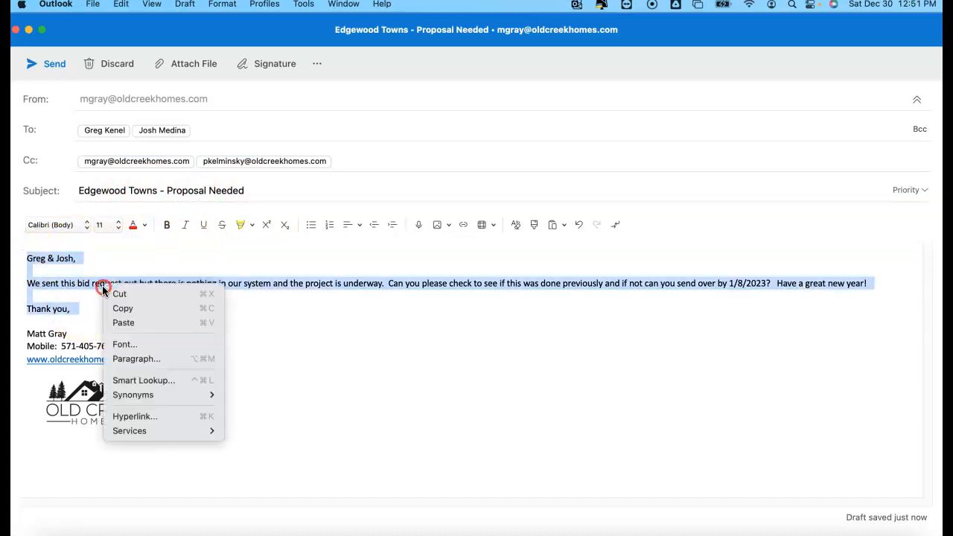
click(122, 309)
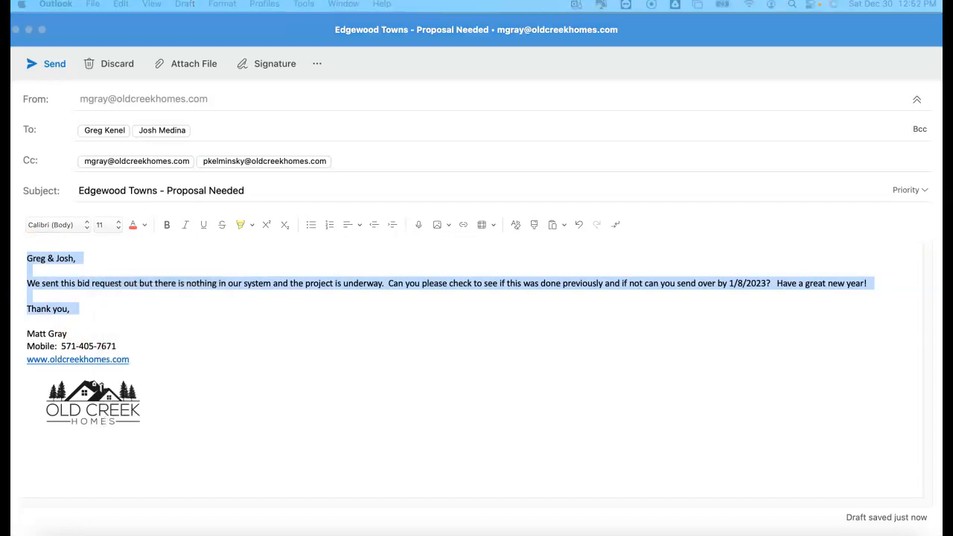